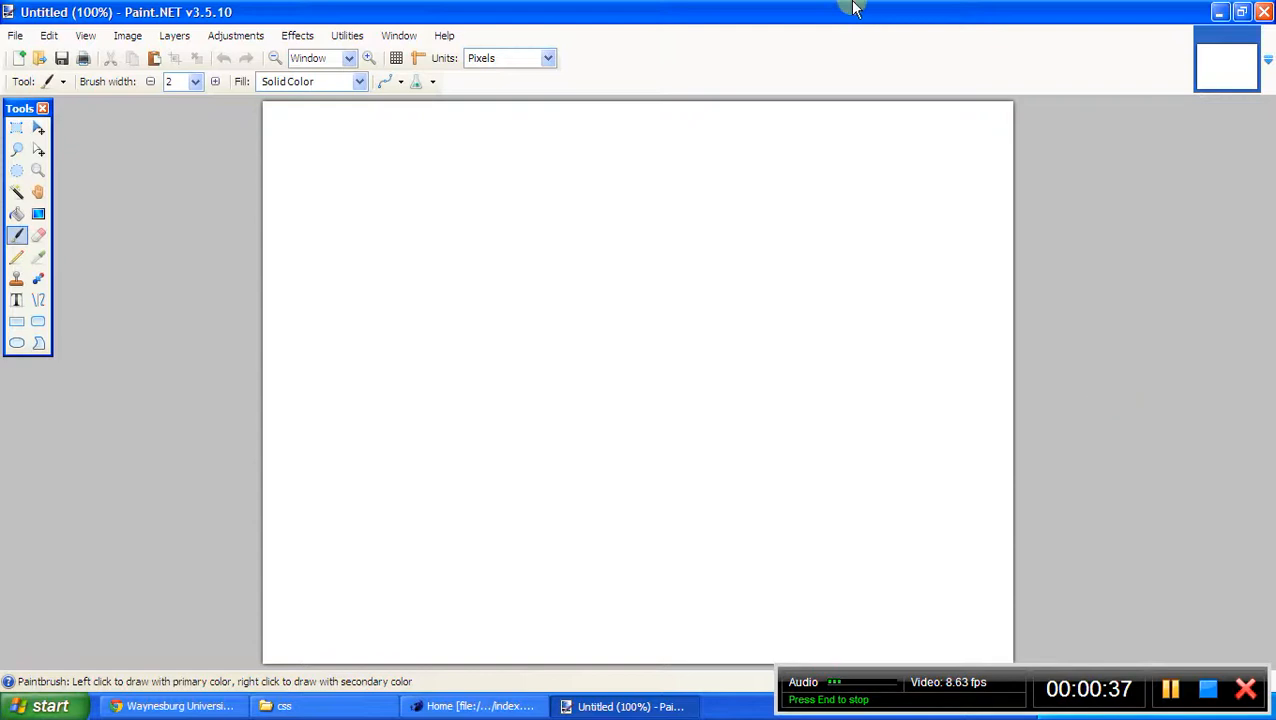
Open the UHS_main photo from the images folder
click(13, 37)
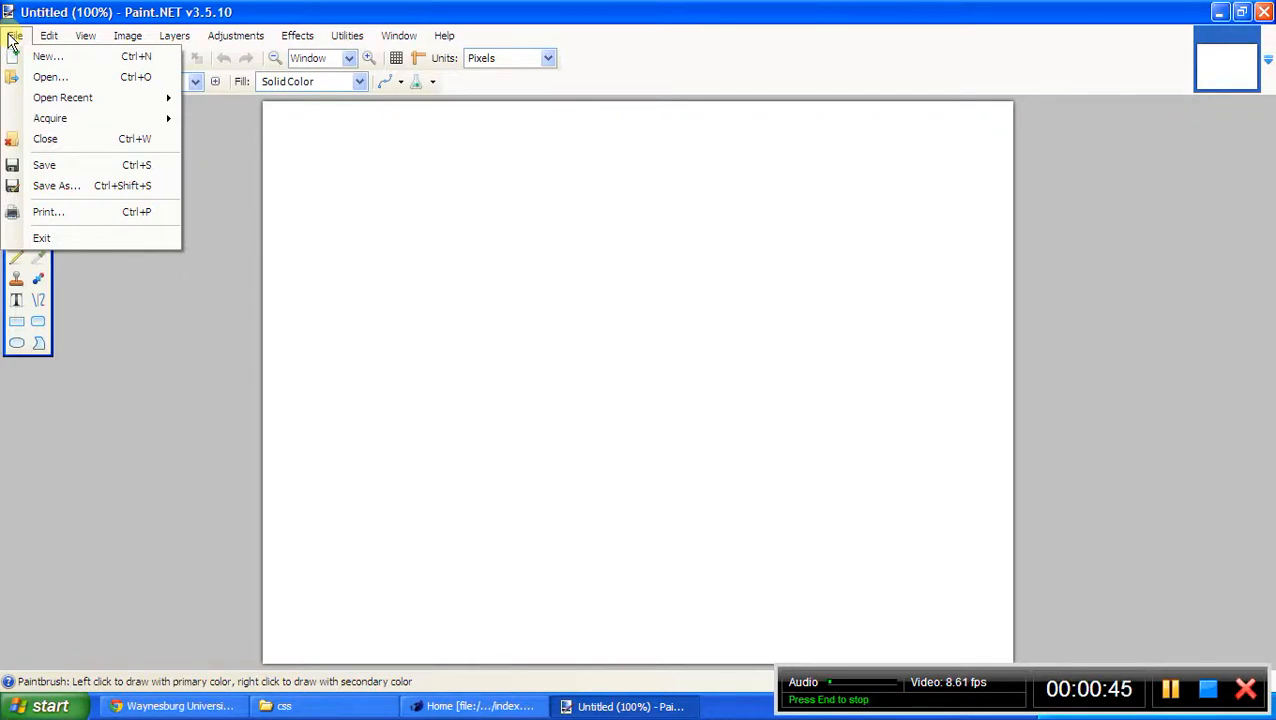
click(50, 80)
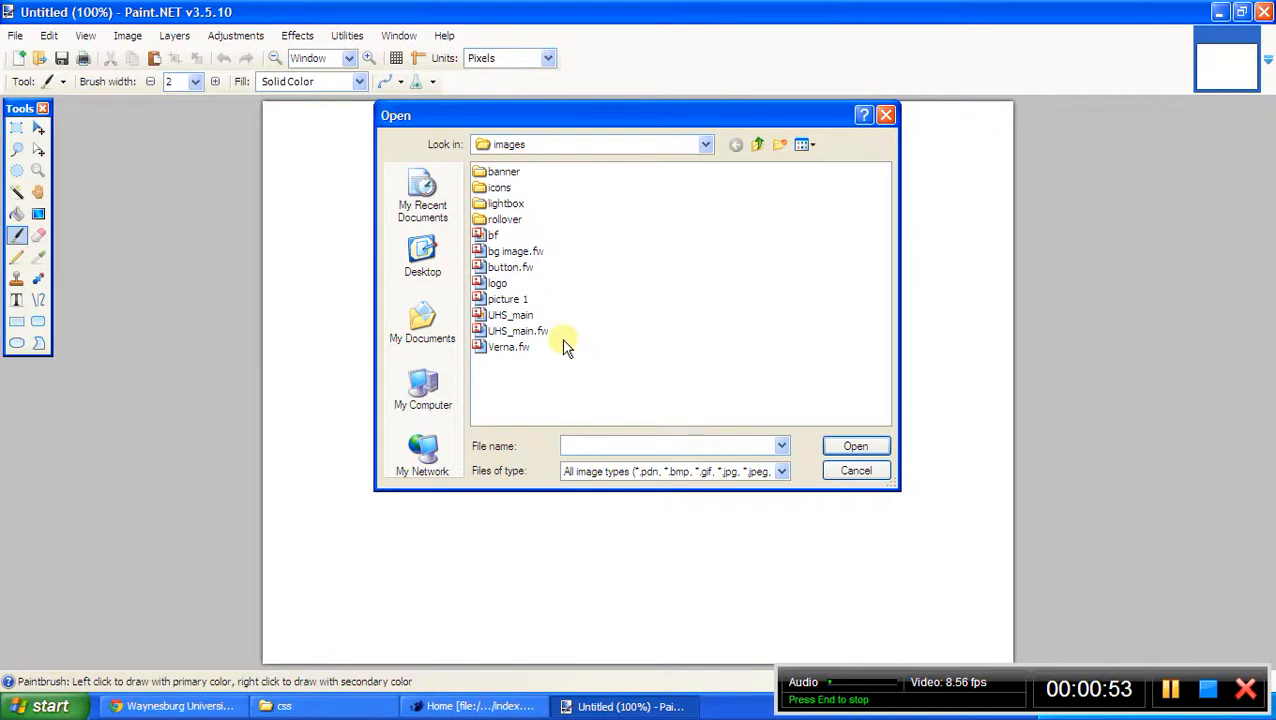
click(508, 316)
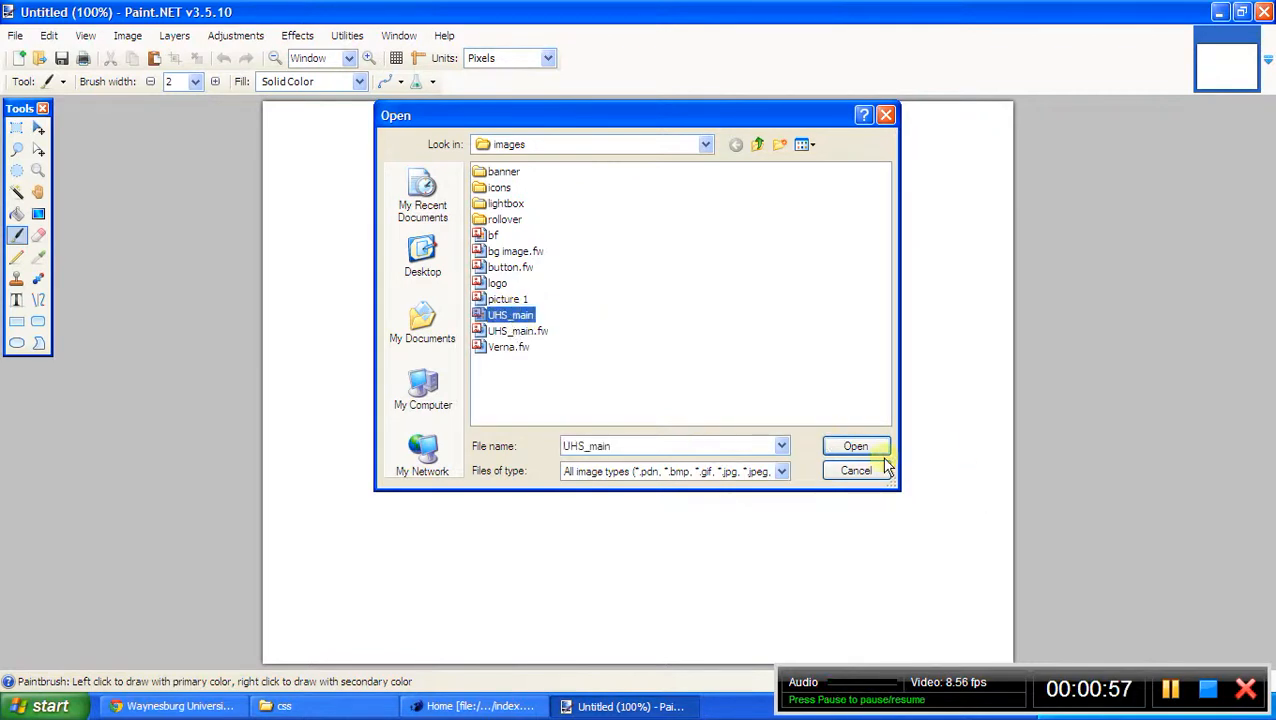
click(856, 446)
click(856, 446)
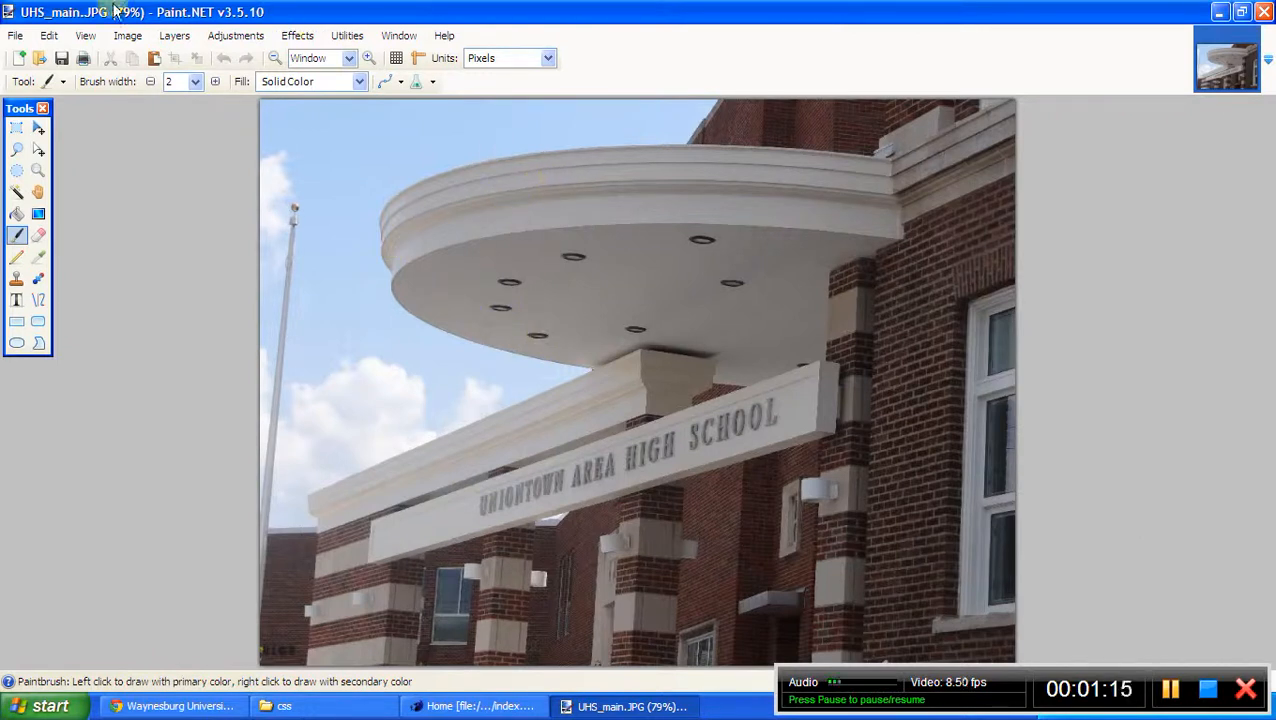
Resize the photo to a width of 1920 pixels with the aspect ratio maintained
click(115, 40)
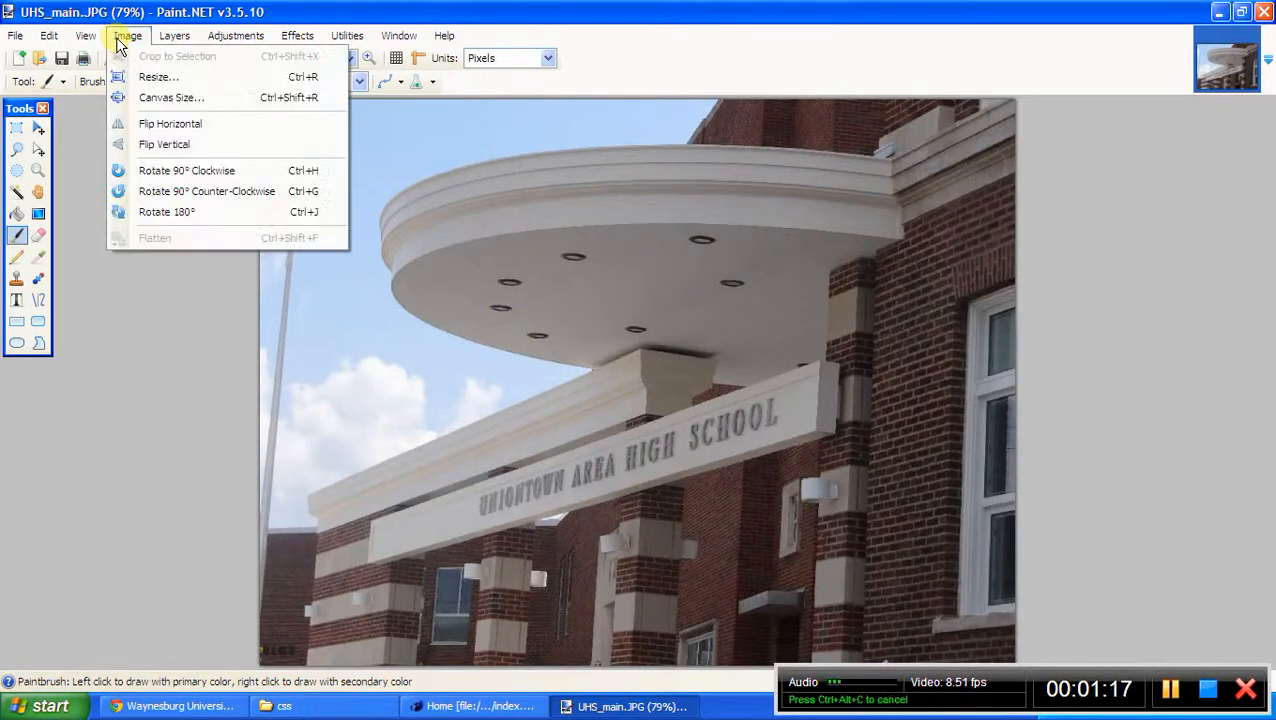
click(142, 79)
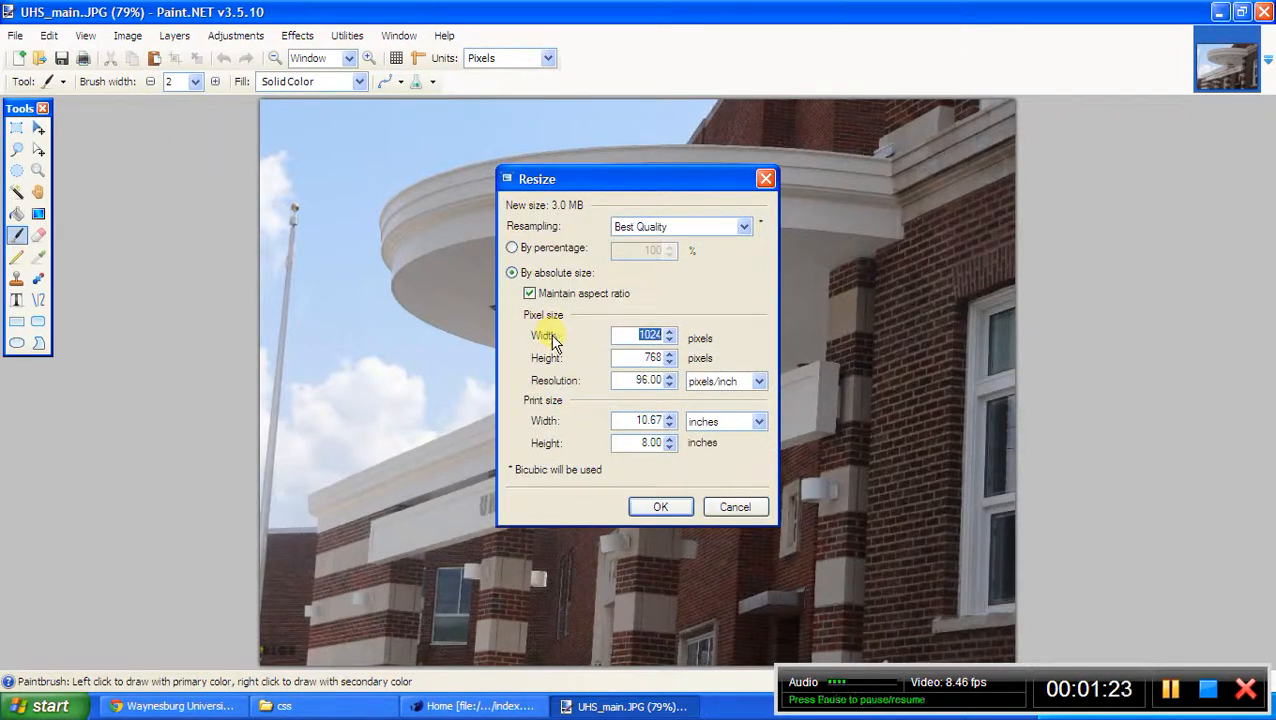
key(BackSpace)
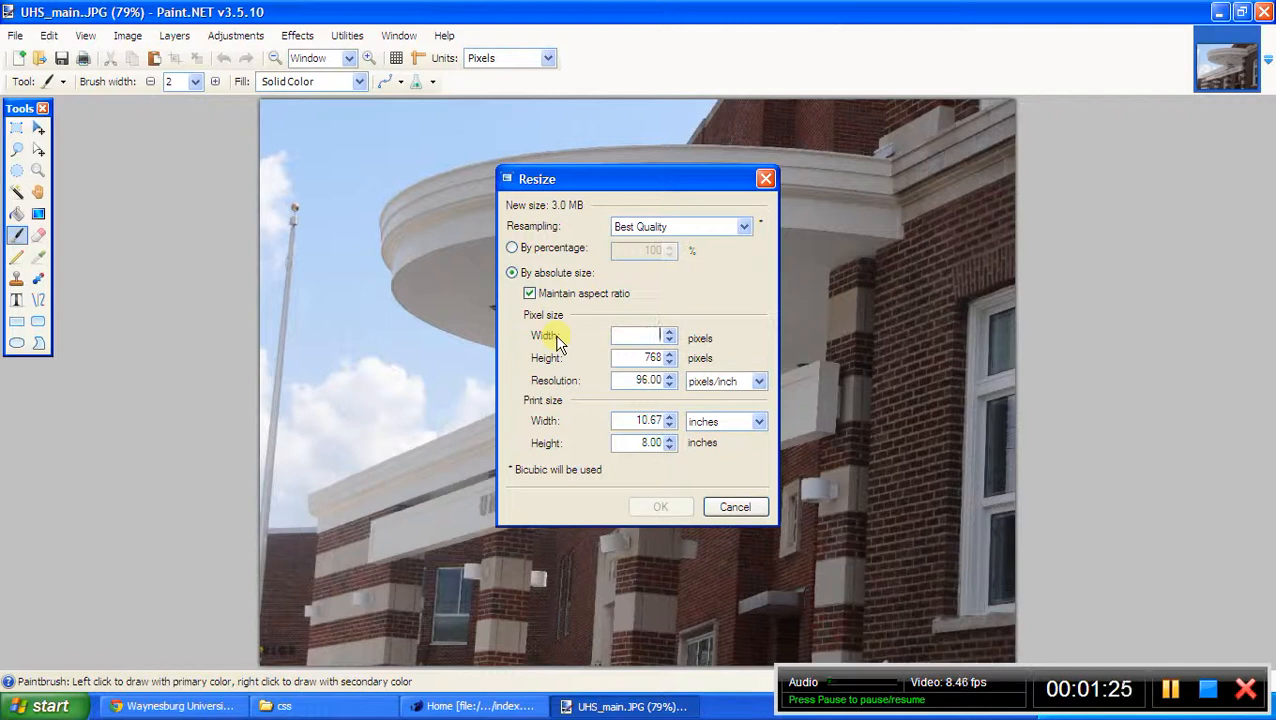
text(1920)
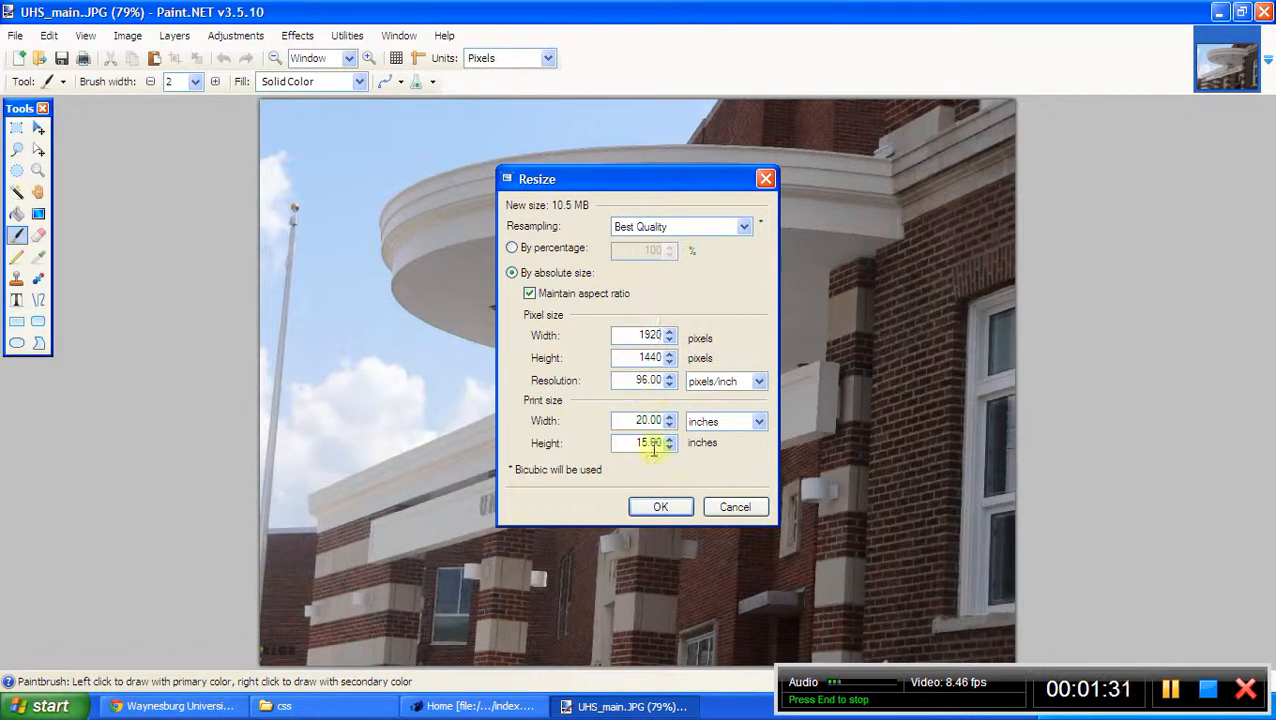
click(659, 508)
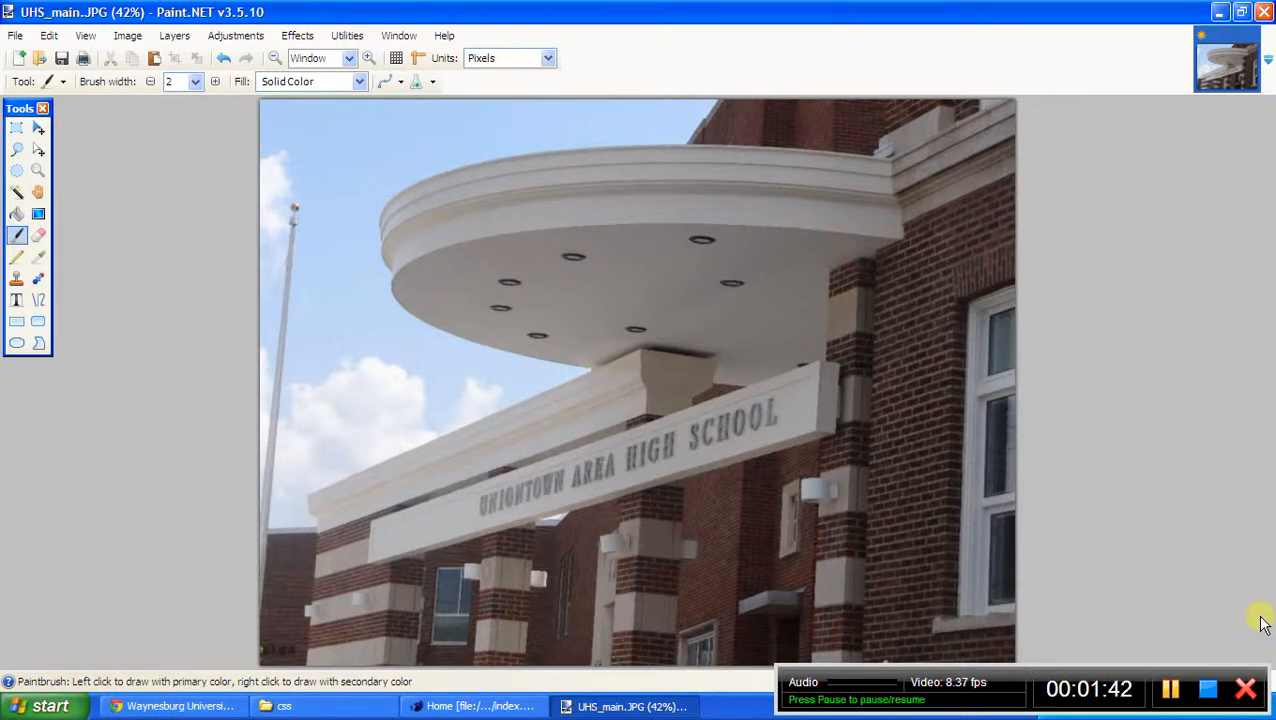
Create a new blank image 1920 pixels wide and 1080 pixels high
key(ctrl+n)
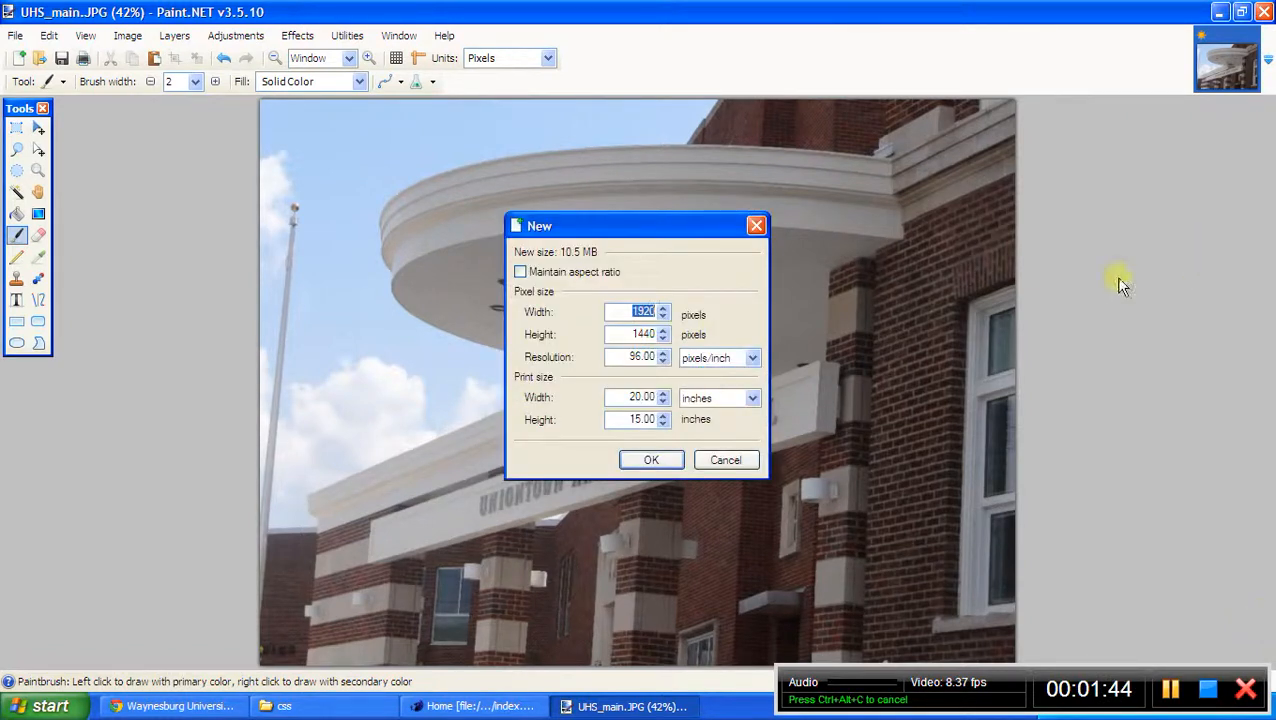
click(655, 334)
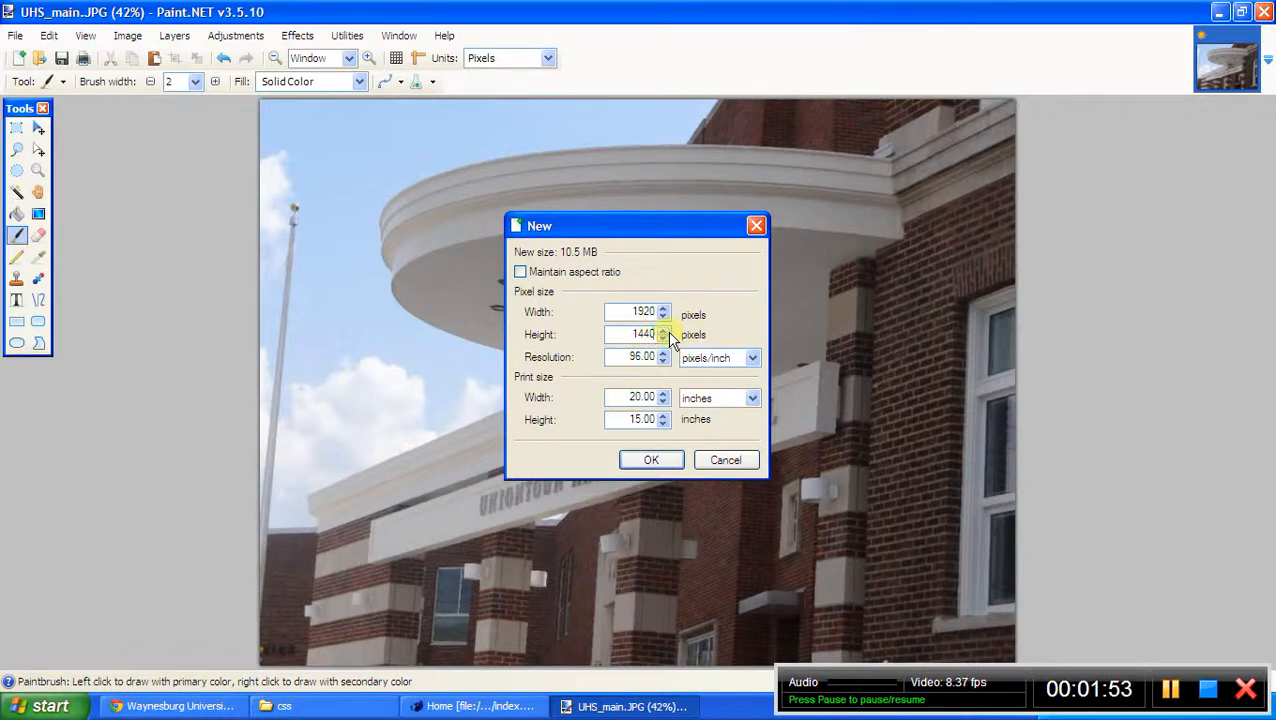
key(BackSpace)
key(BackSpace)
key(BackSpace)
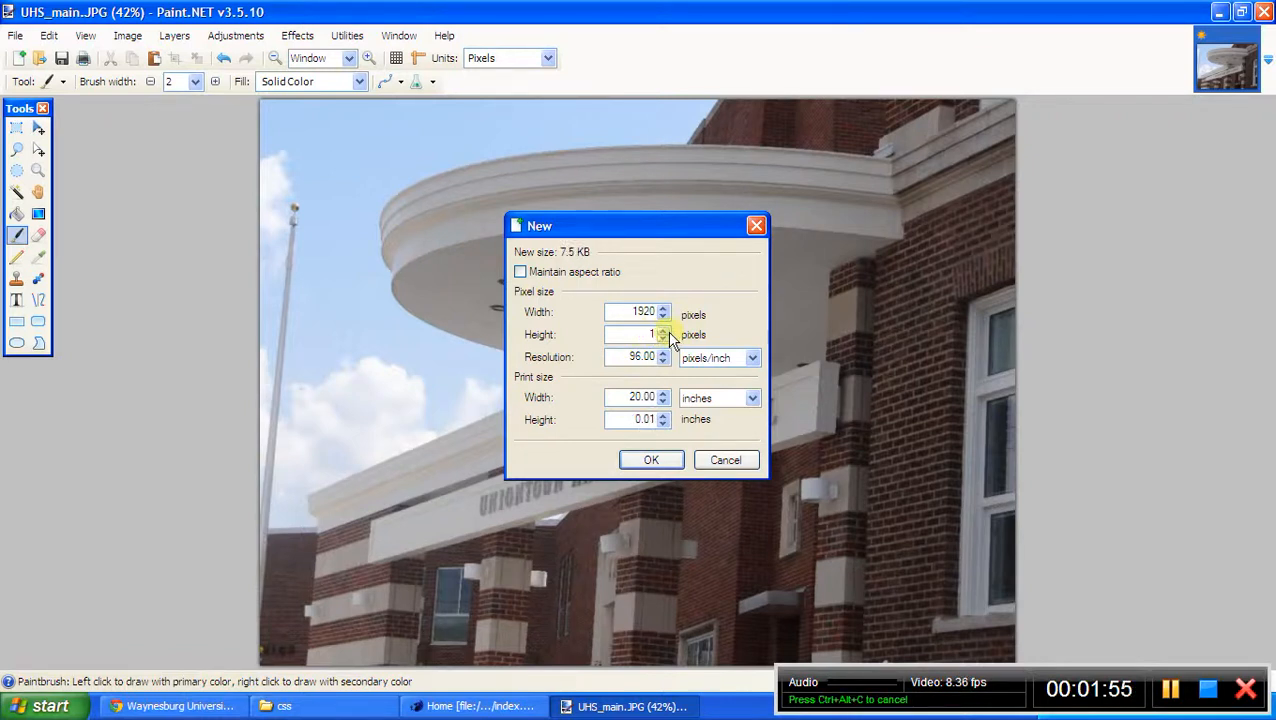
text(080)
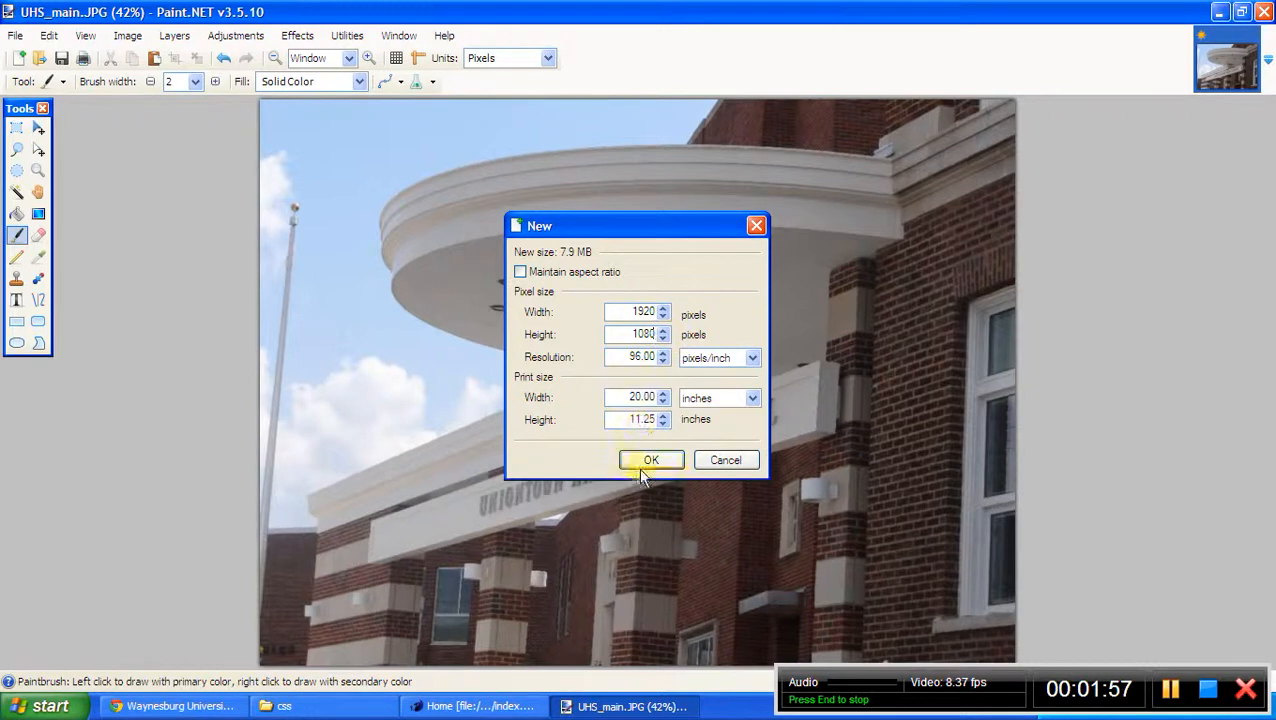
click(650, 461)
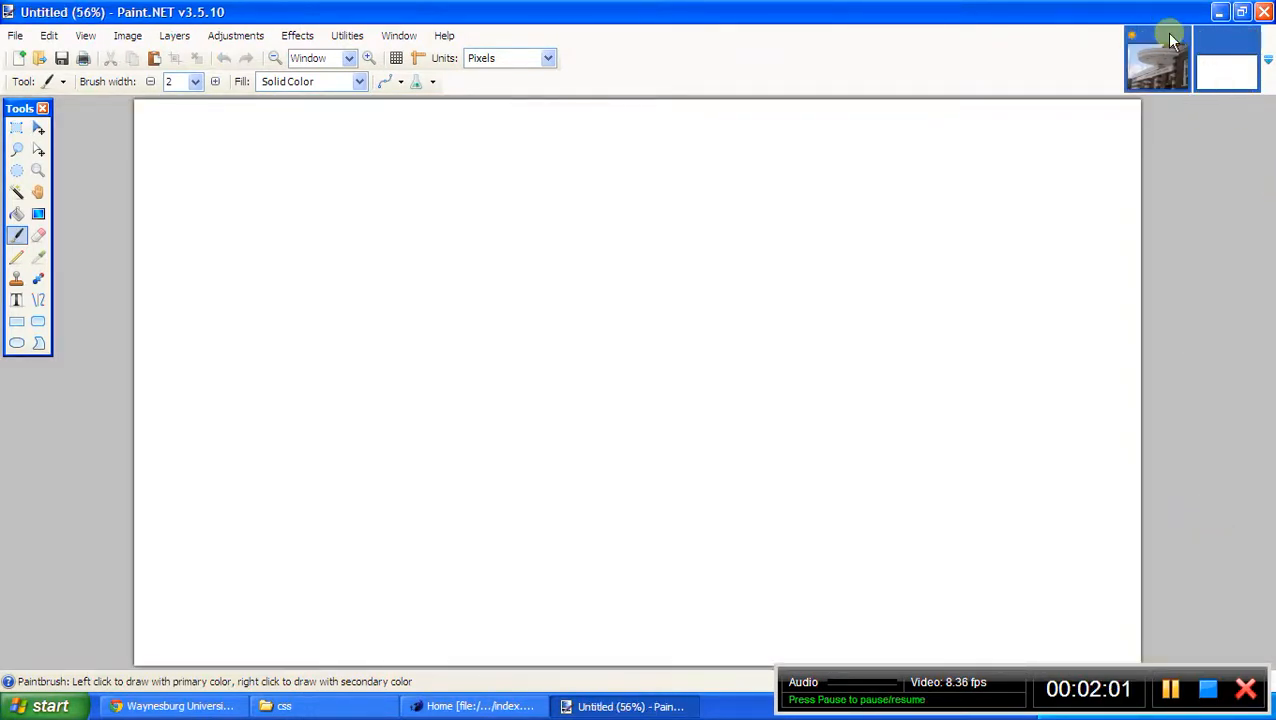
Copy the whole resized photo into the blank image, keeping the canvas size, and shift it up about 68 pixels
click(1152, 76)
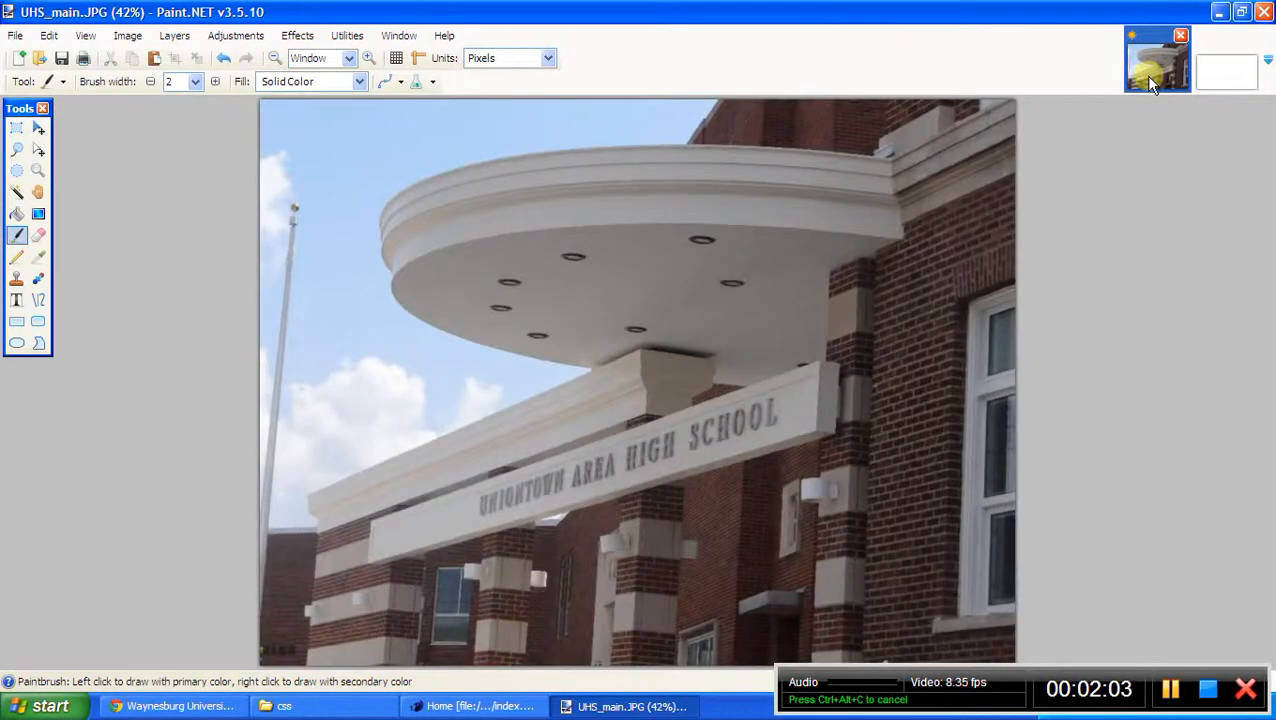
key(ctrl+a)
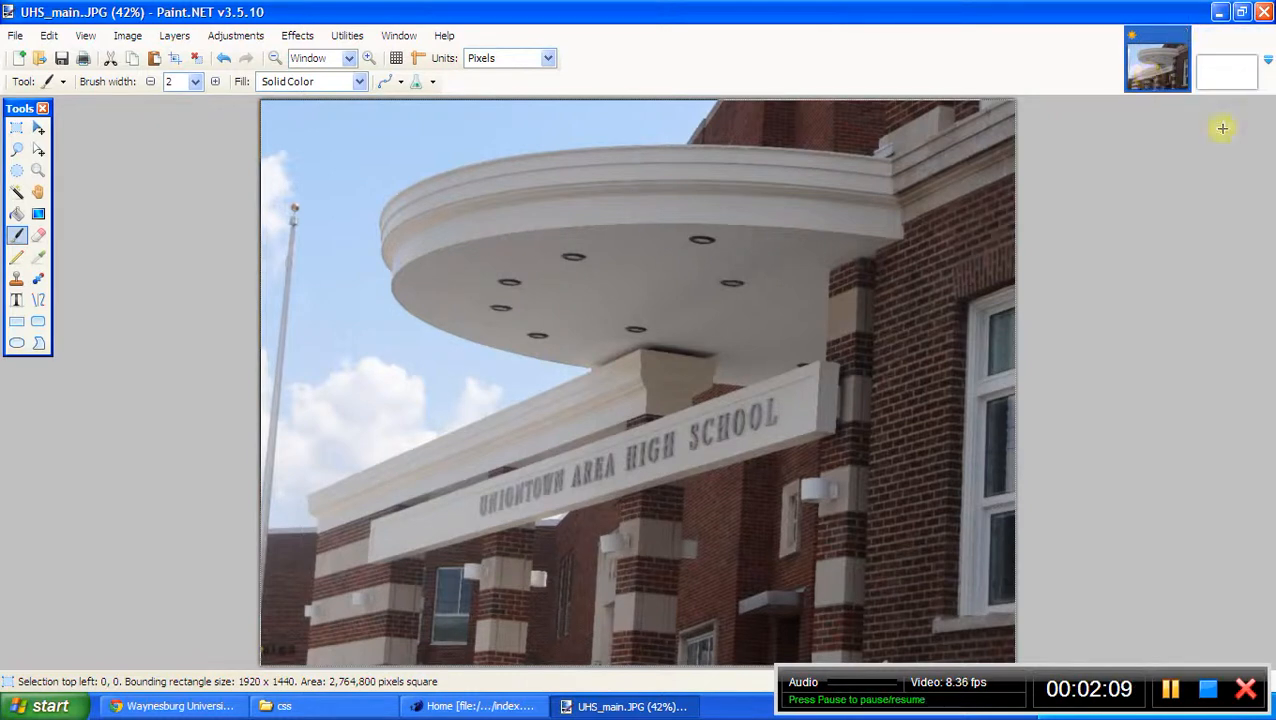
click(1217, 80)
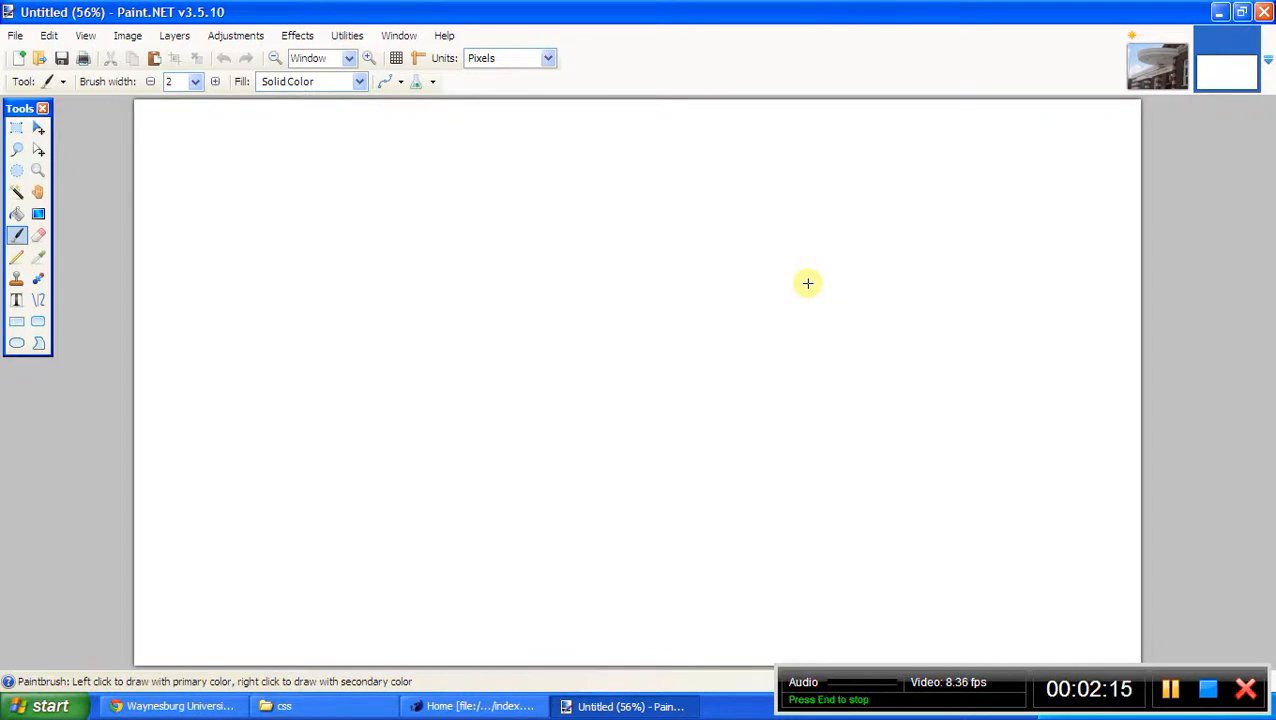
key(ctrl+v)
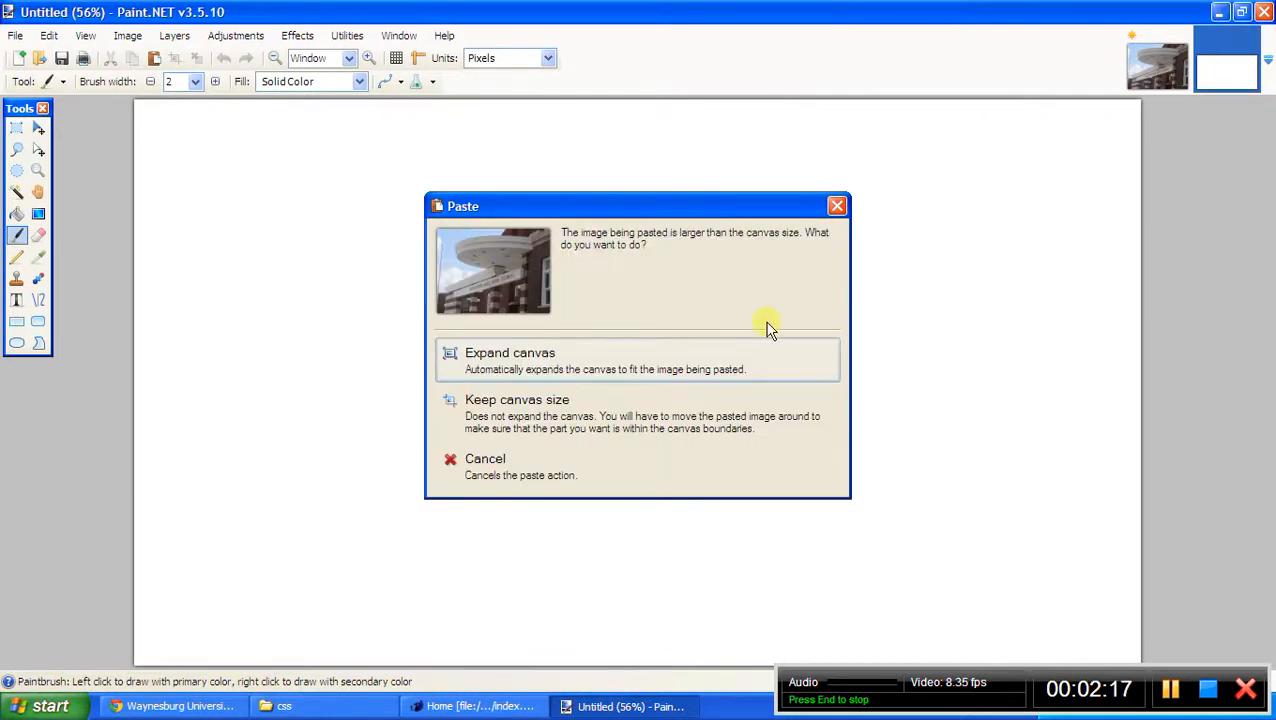
click(567, 418)
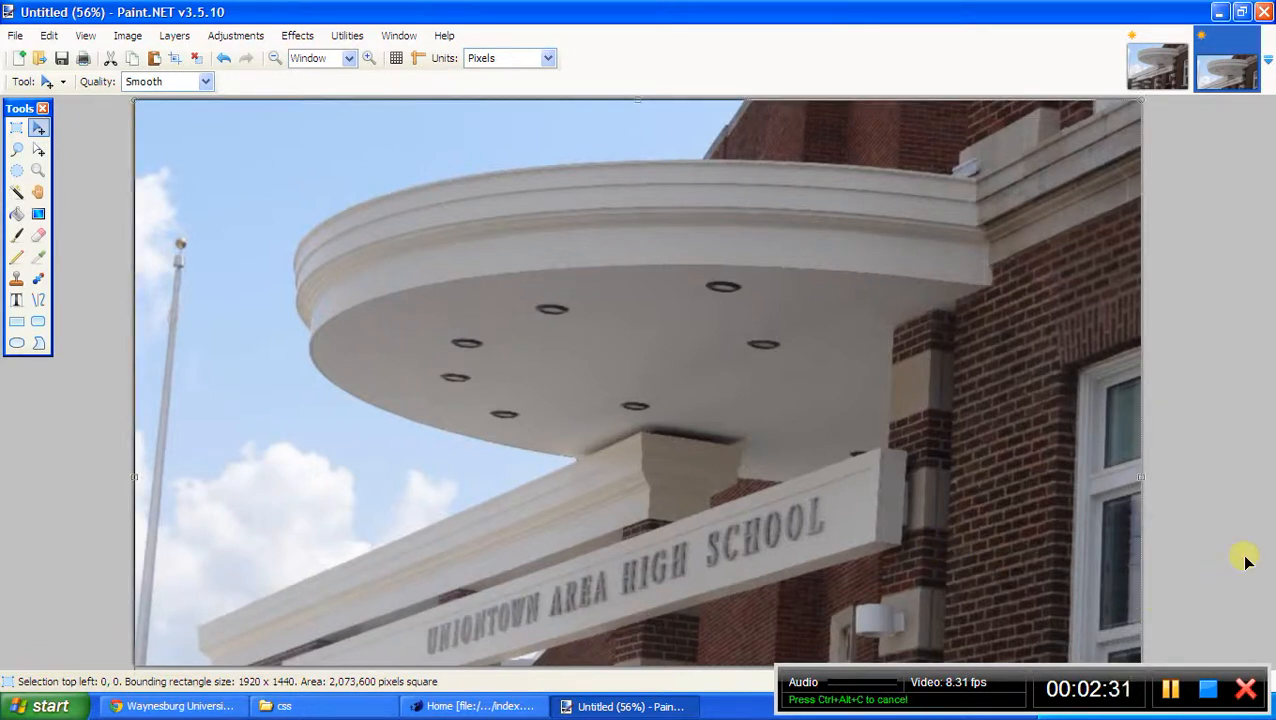
drag(1017, 584, 1020, 555)
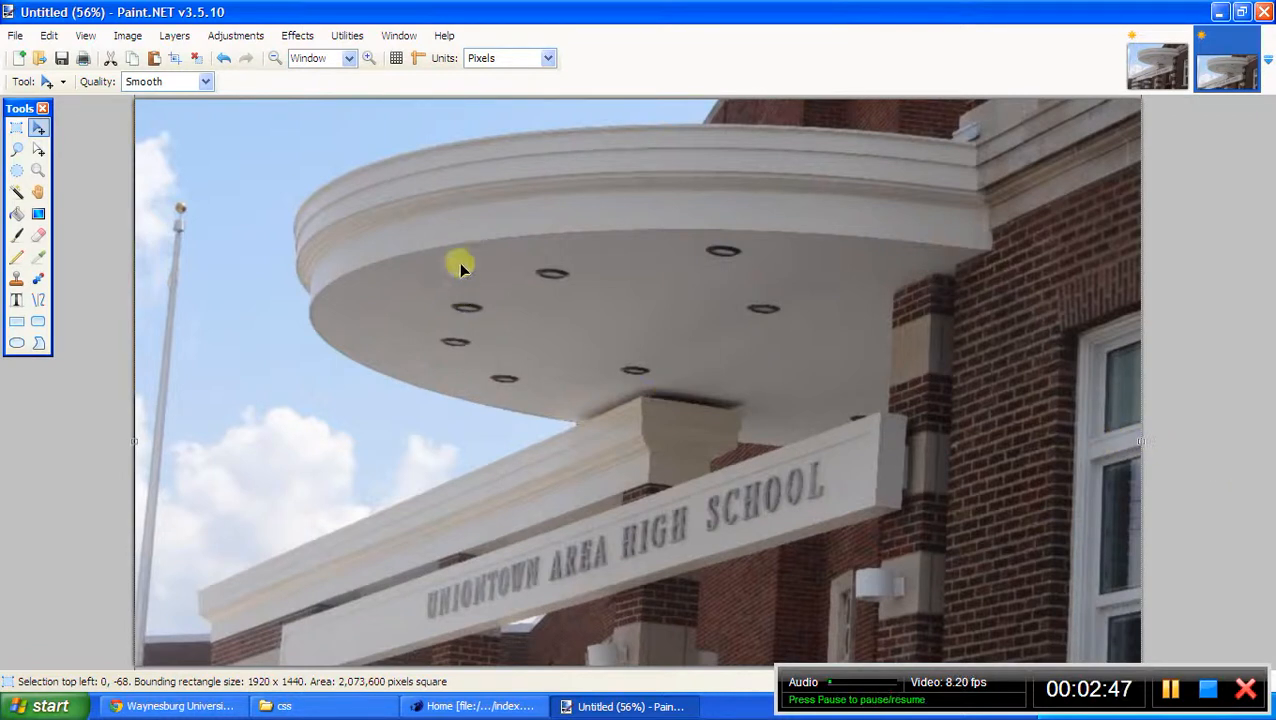
Apply the Sepia adjustment to the pasted school photo
click(233, 44)
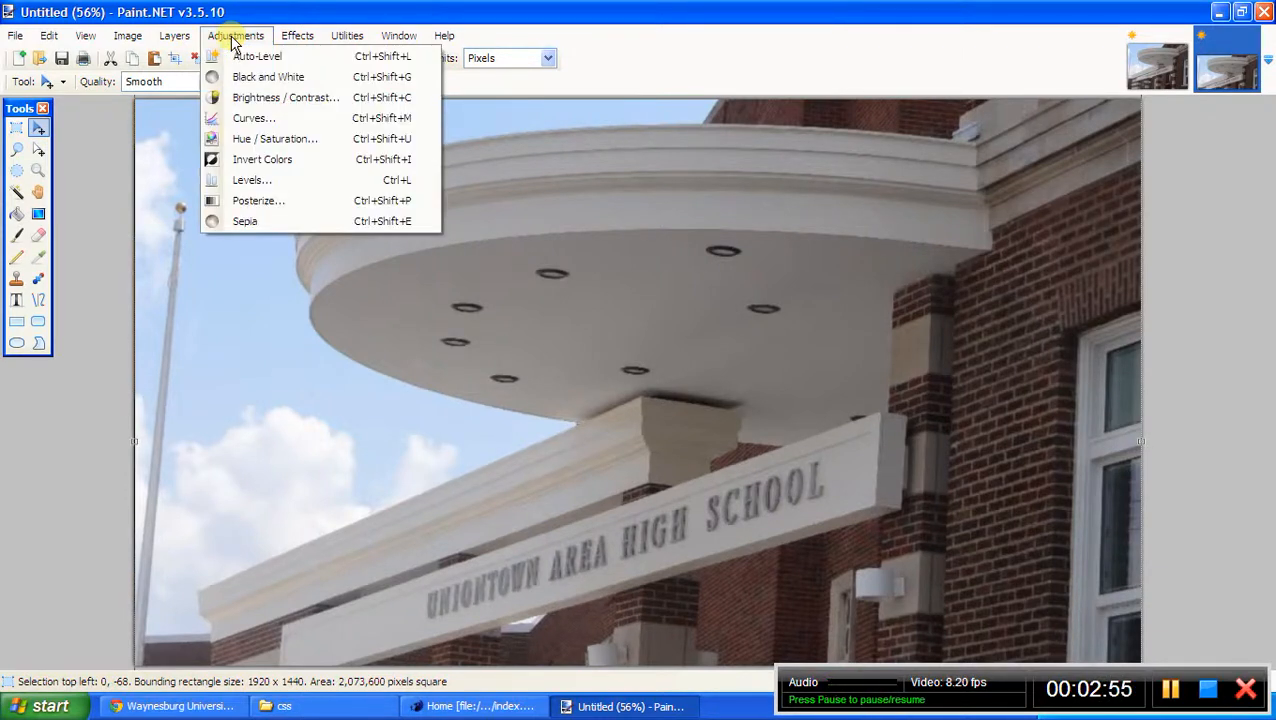
mouse_move(299, 42)
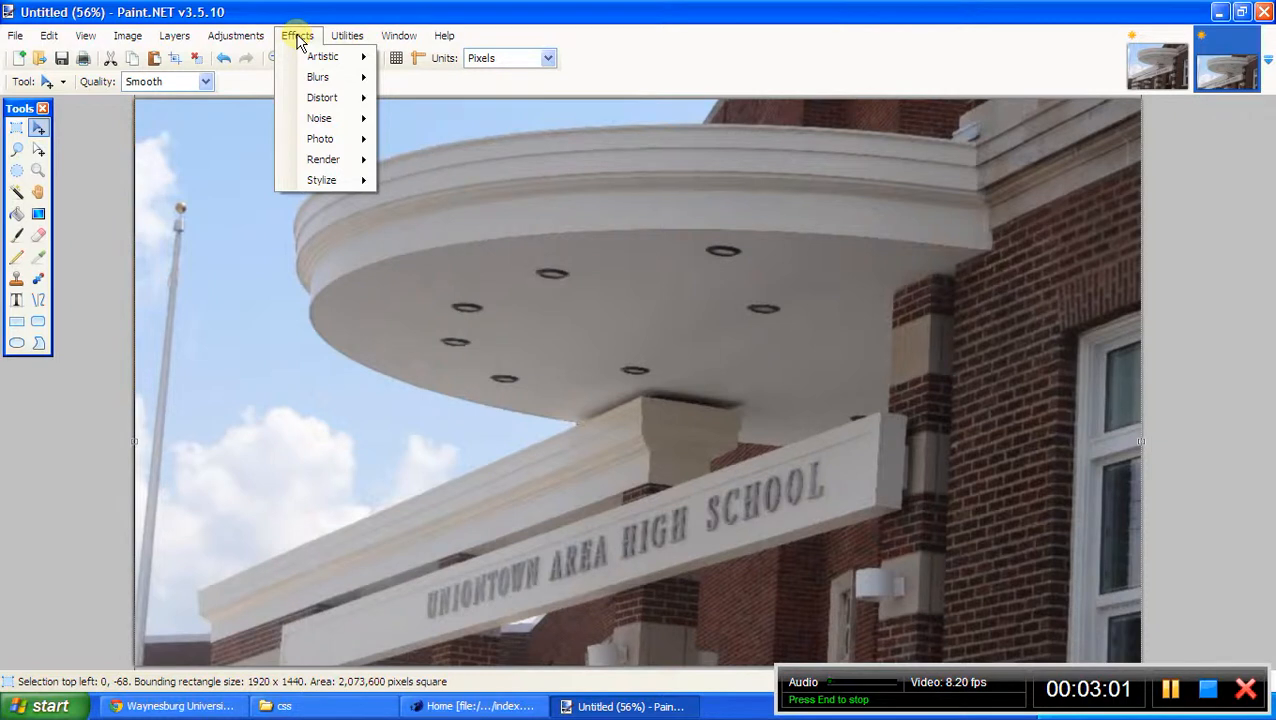
mouse_move(321, 148)
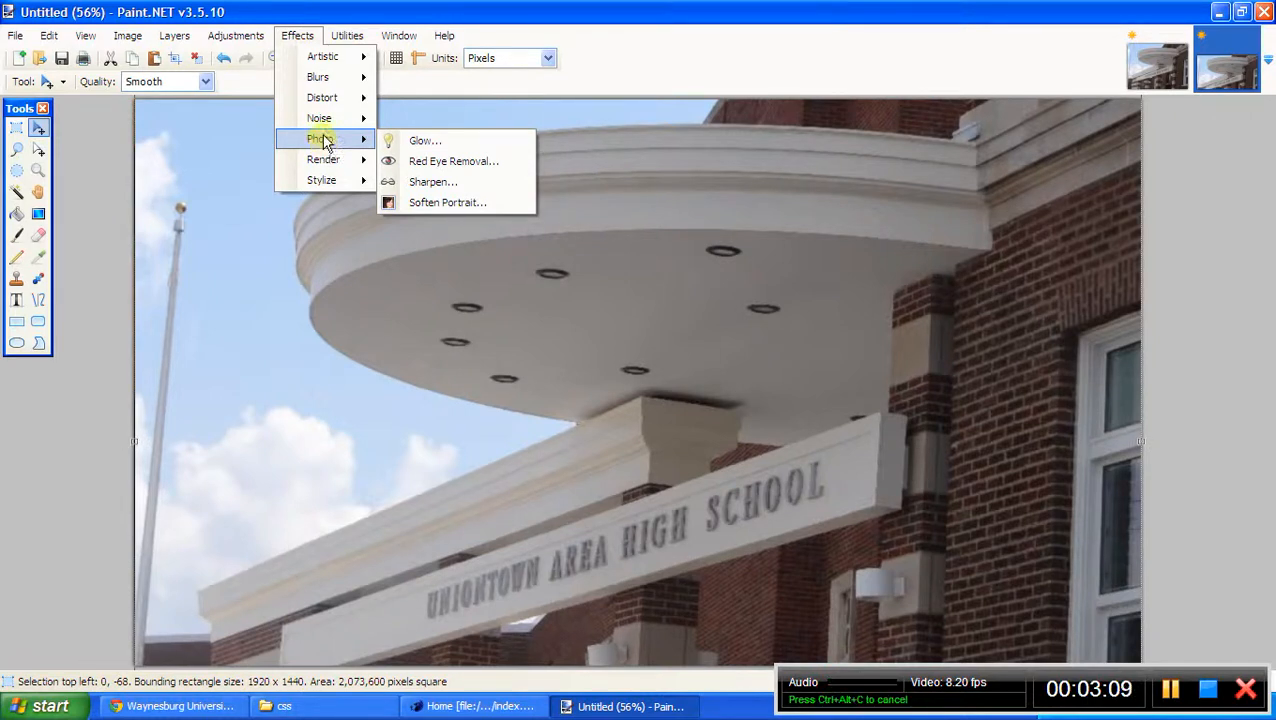
click(237, 38)
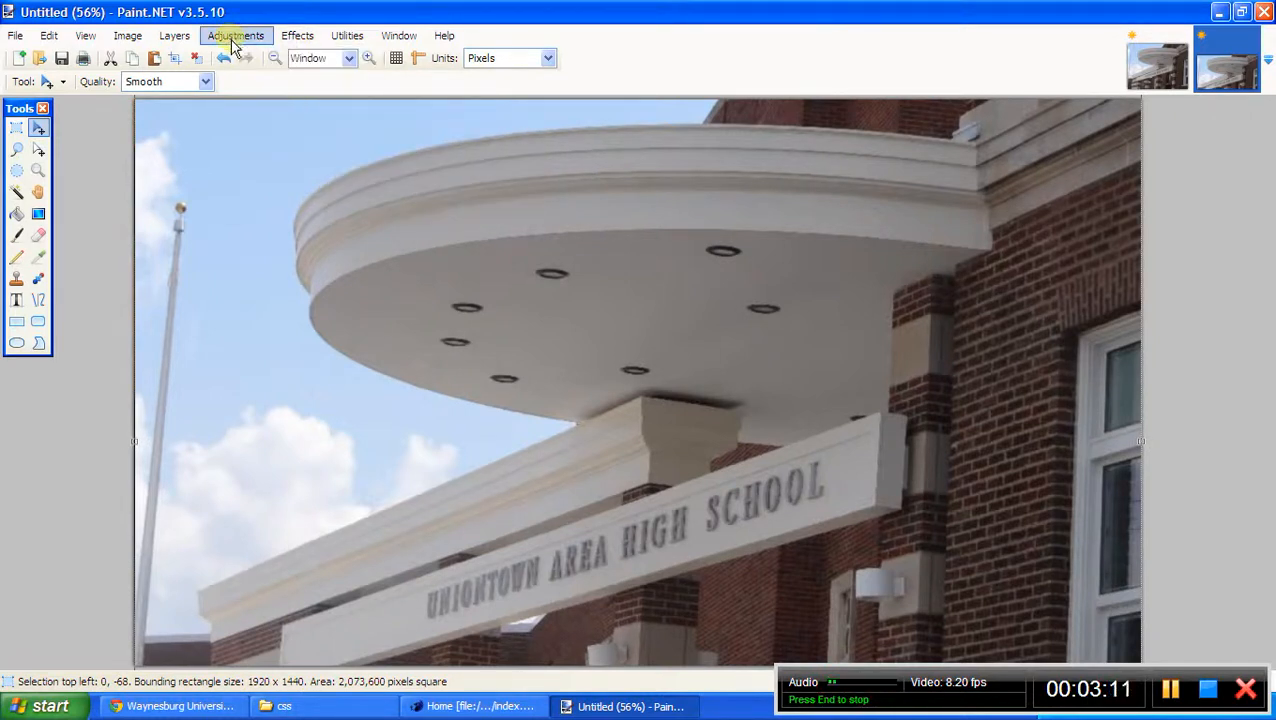
click(234, 45)
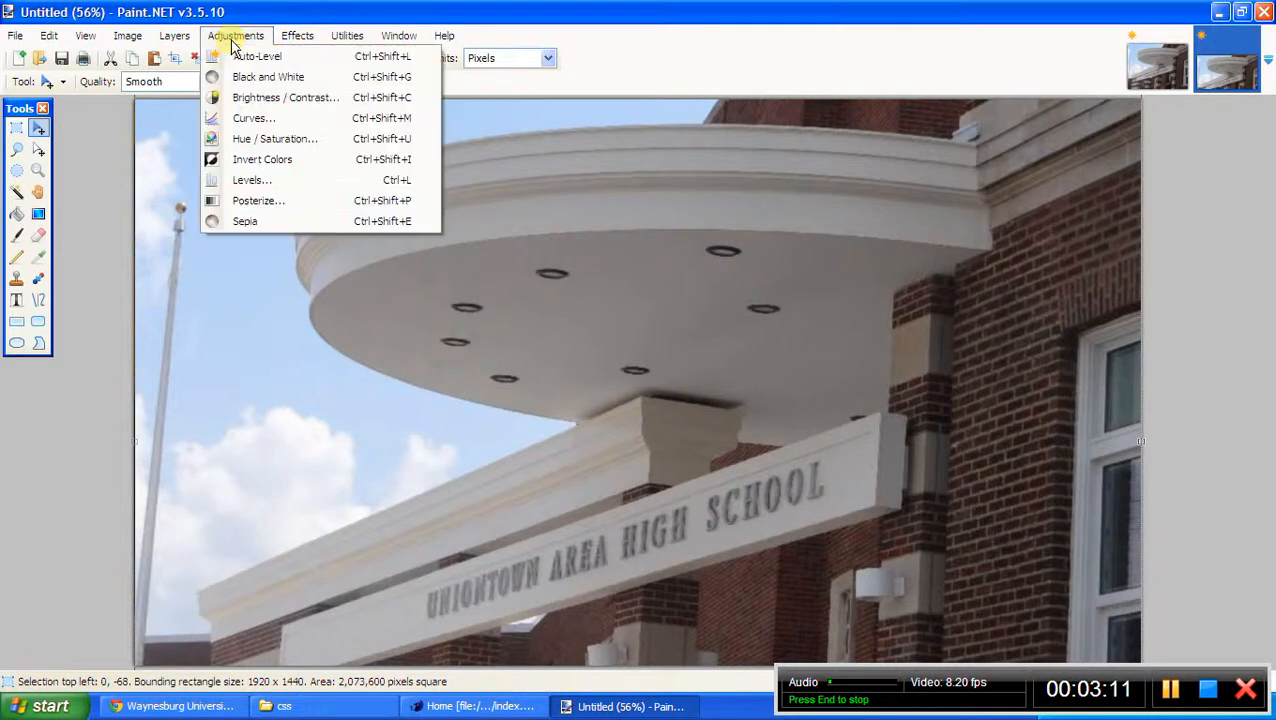
click(246, 221)
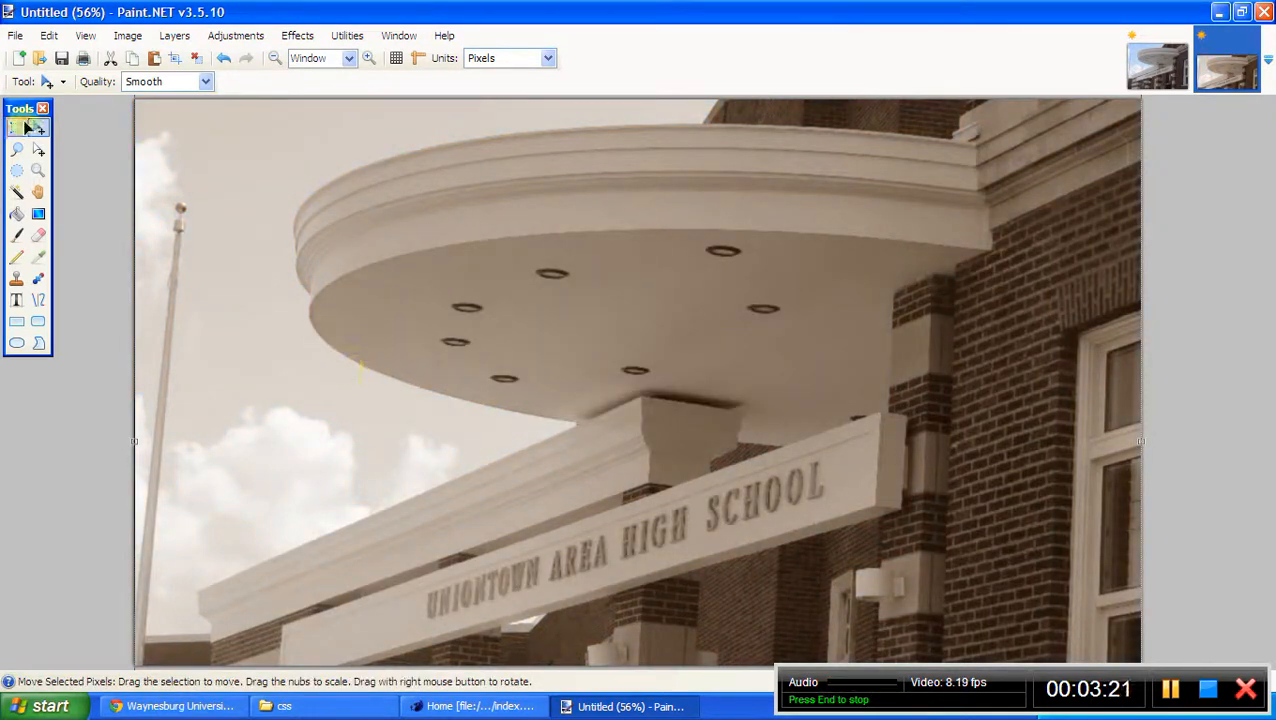
Start saving the image under a new name, choosing the images folder of bluegriff test on the USB20FD (I:) drive
click(15, 37)
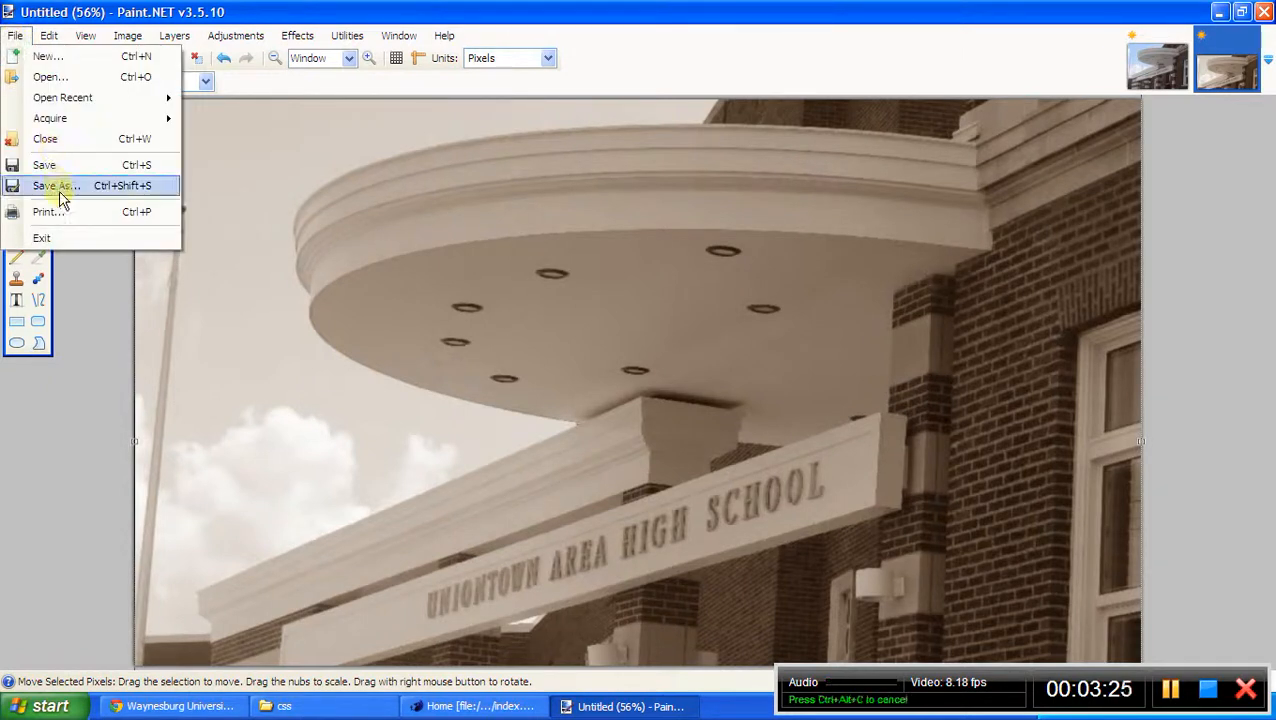
click(57, 186)
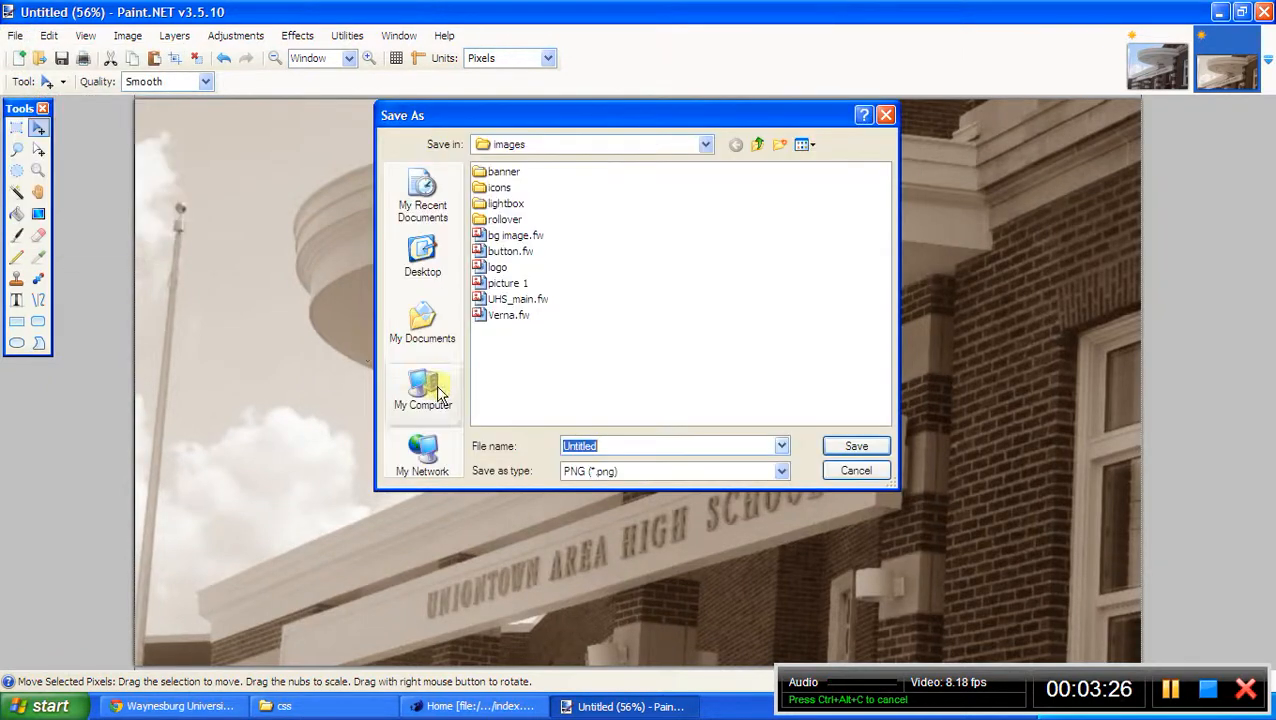
click(421, 388)
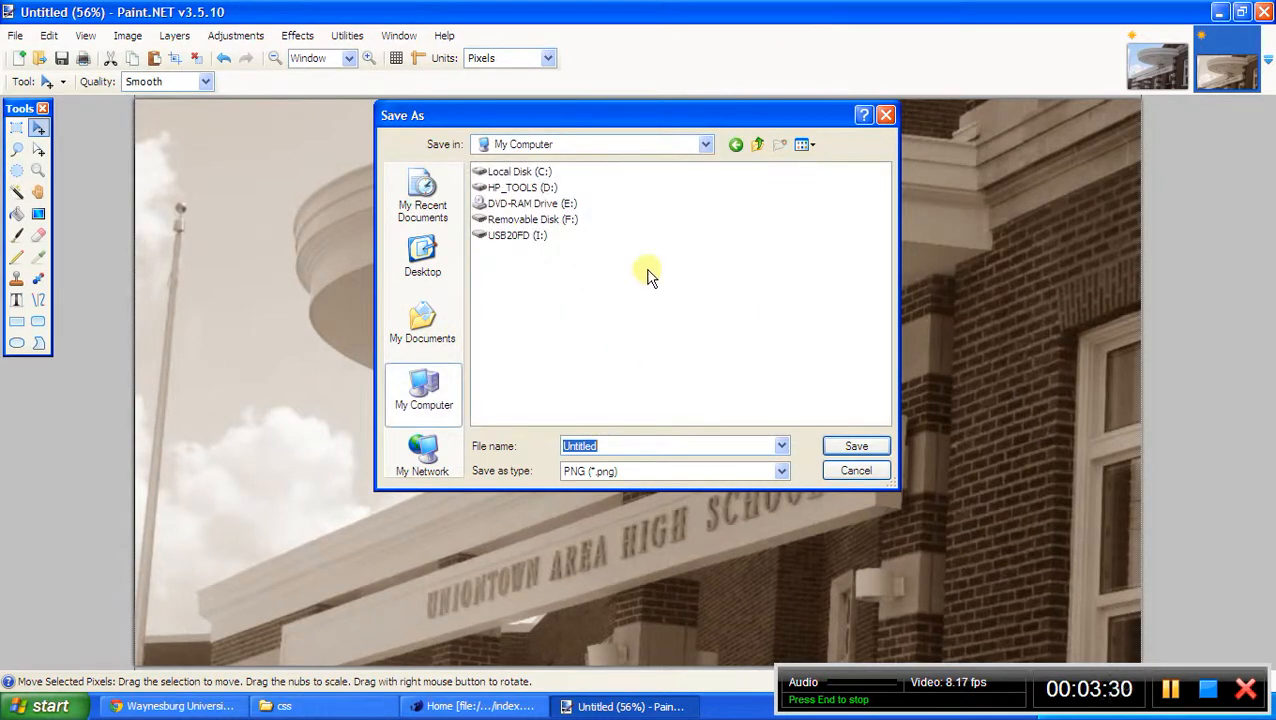
click(517, 237)
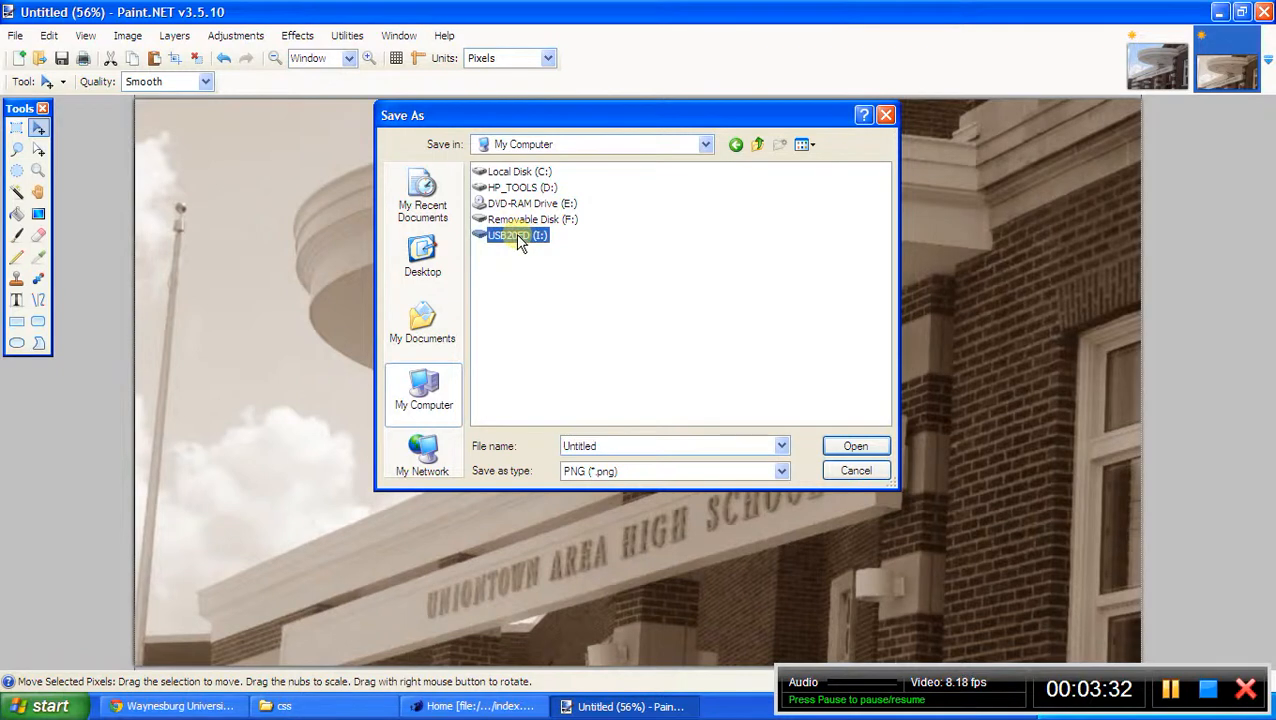
double_click(517, 237)
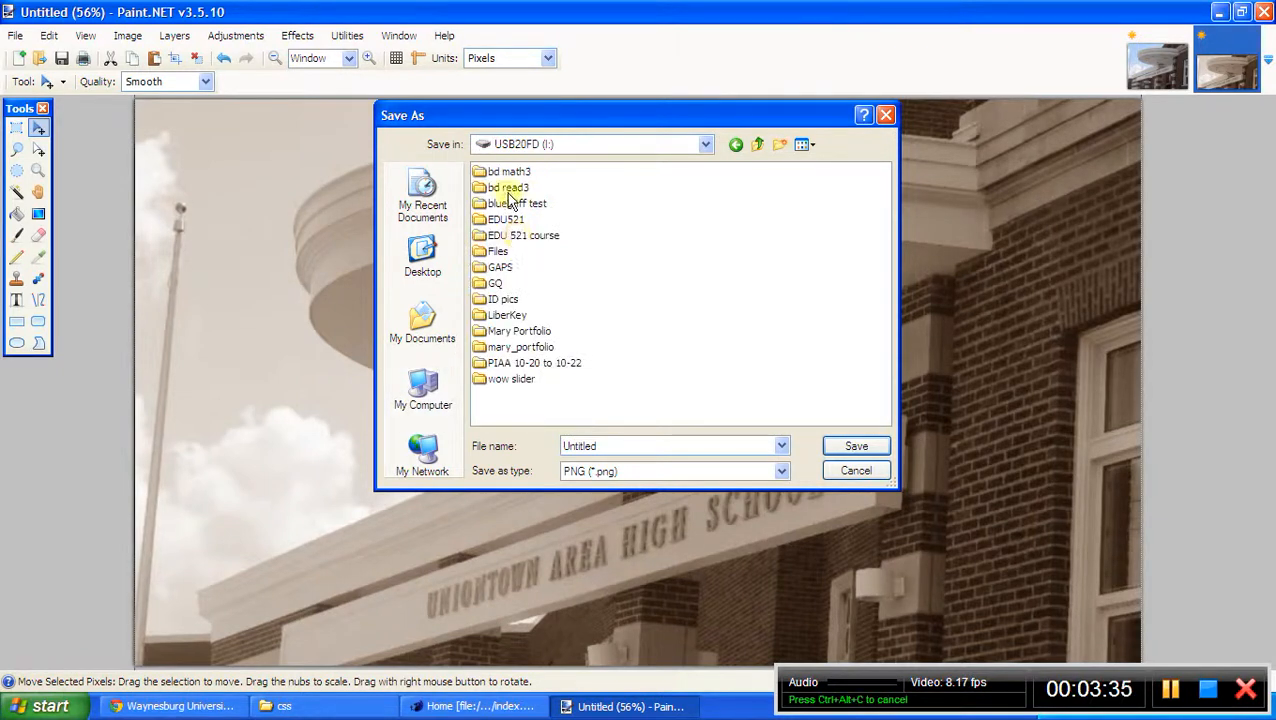
double_click(510, 205)
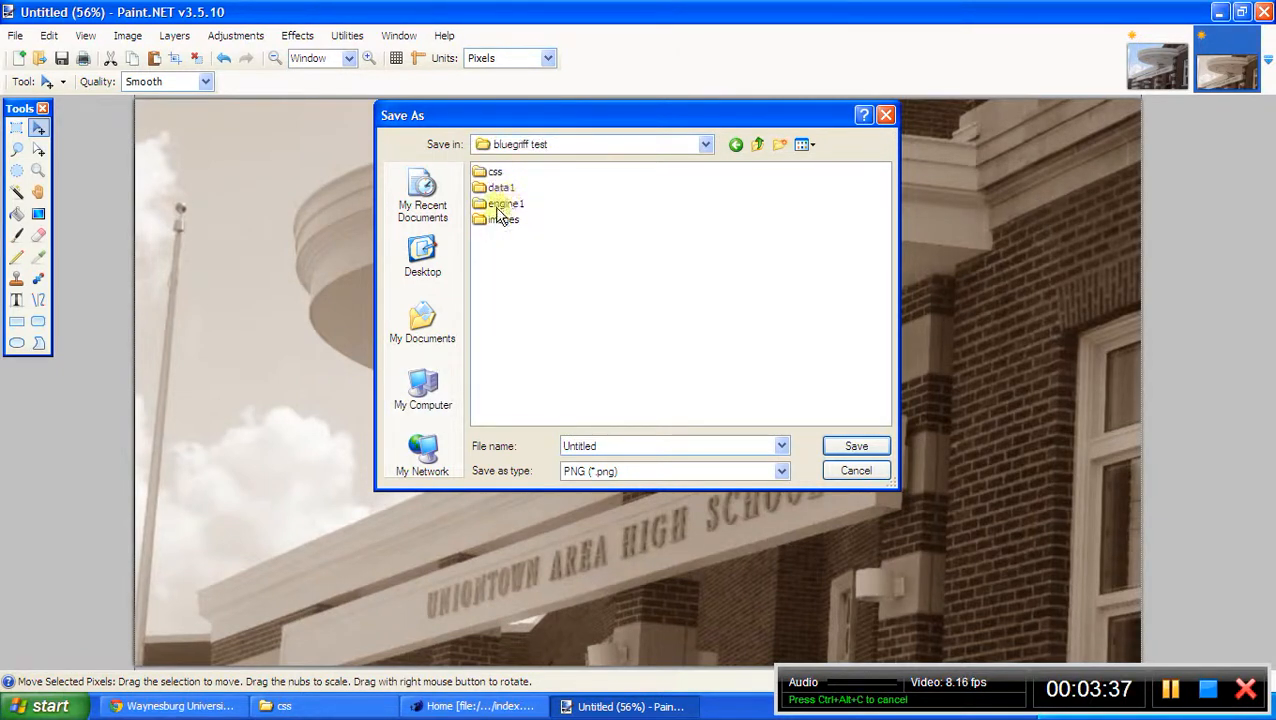
double_click(504, 221)
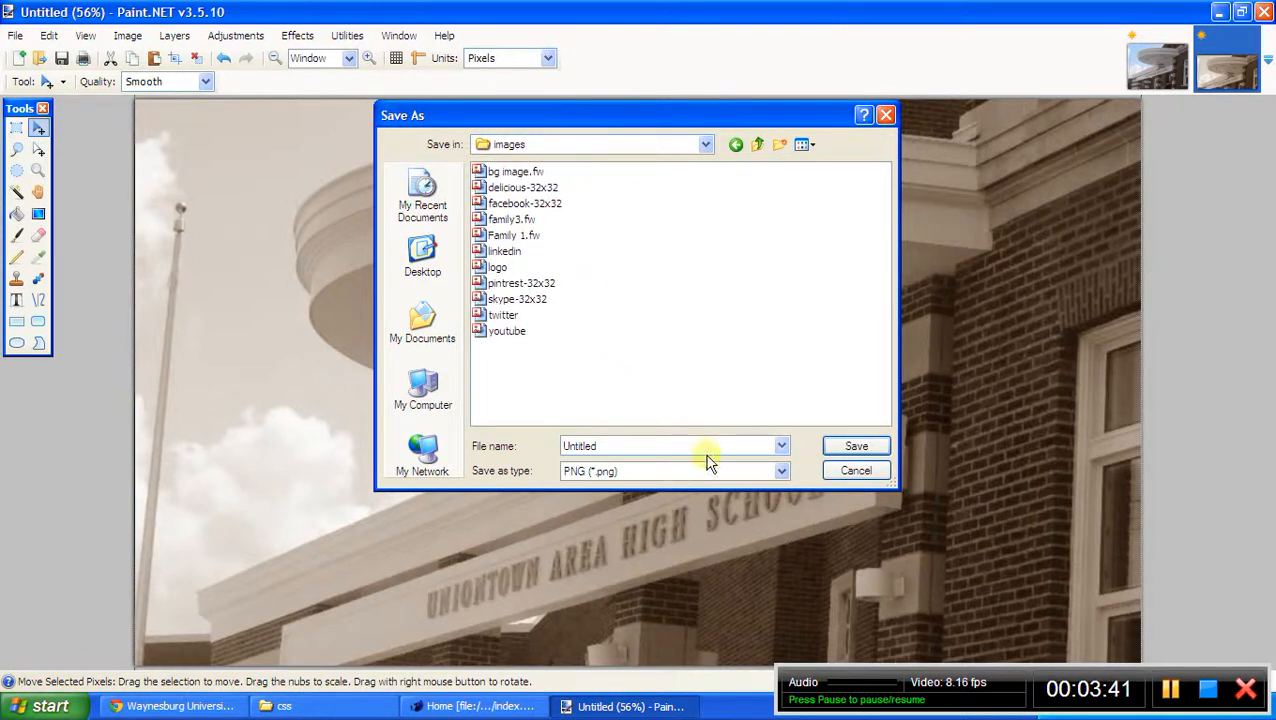
key(BackSpace)
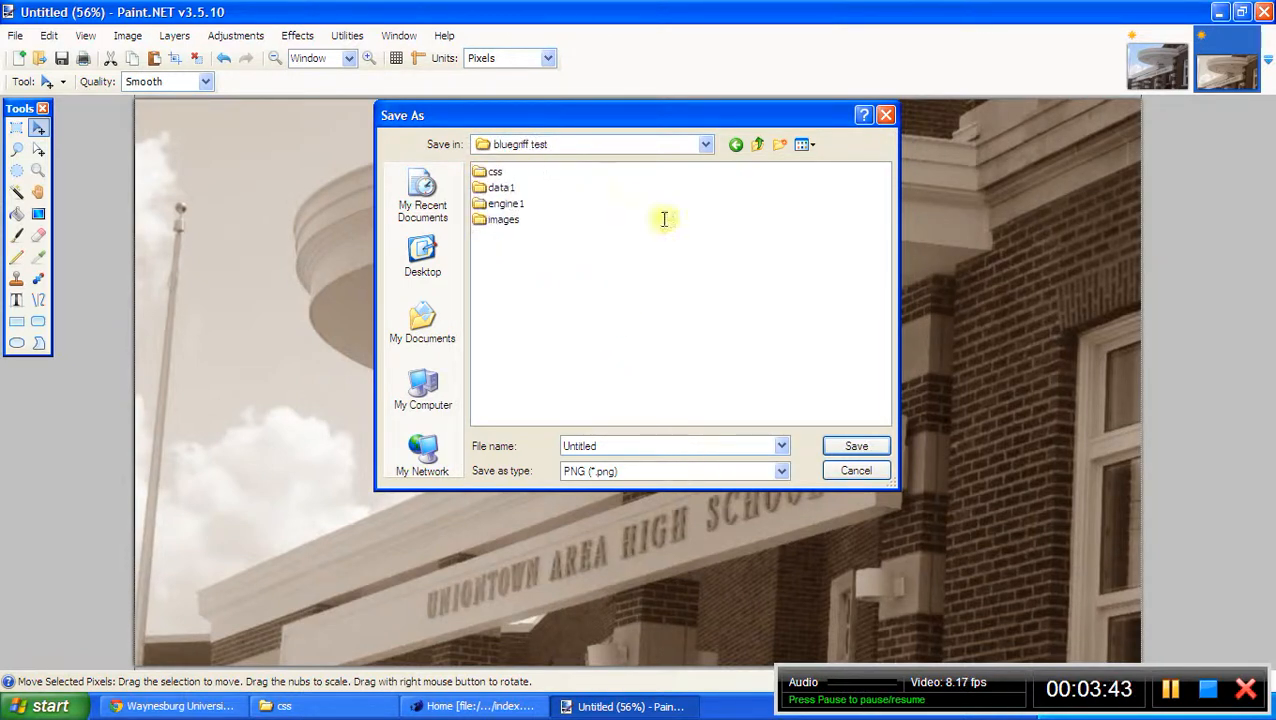
double_click(504, 223)
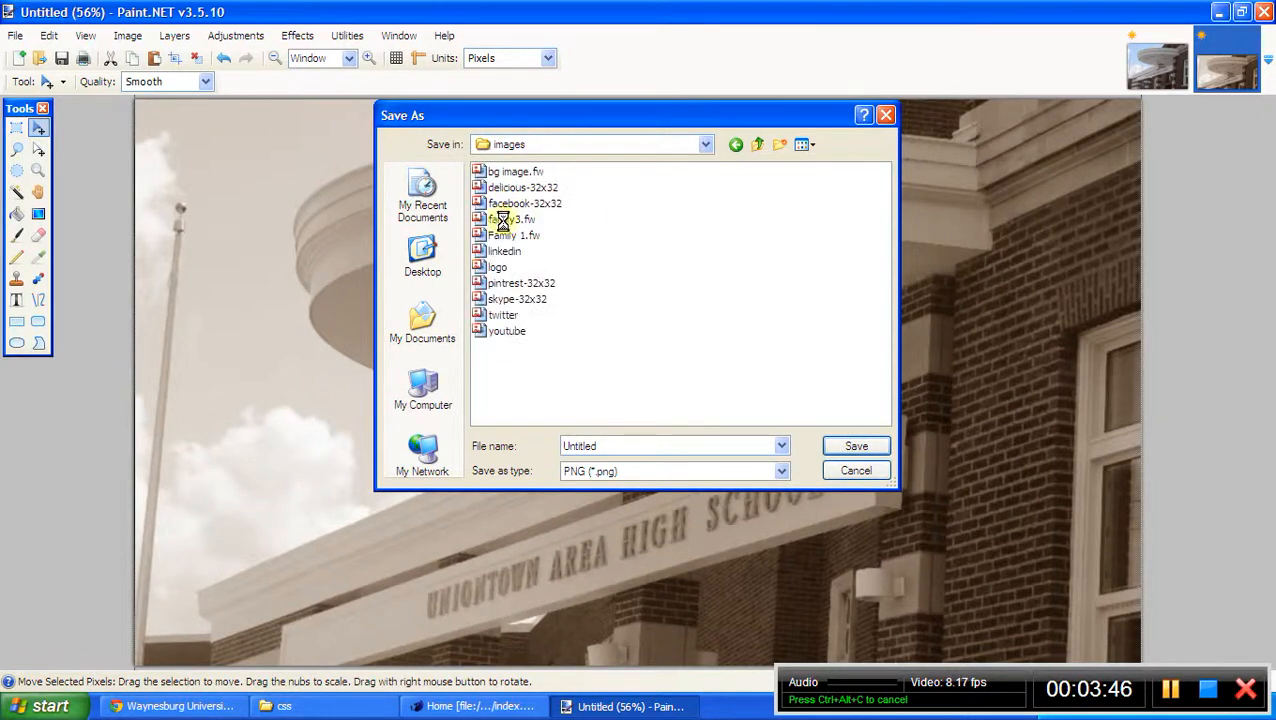
Name the file HS Background and save it as a PNG with auto-detected bit depth
click(612, 447)
key(BackSpace)
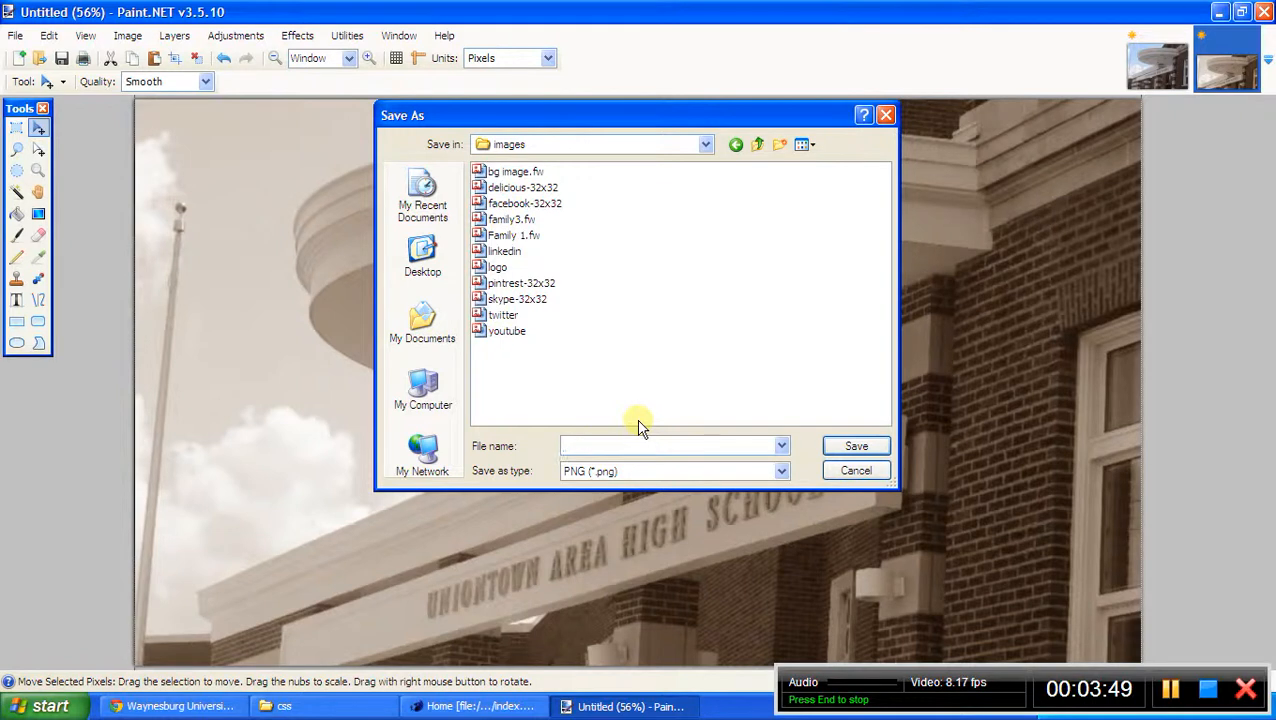
text(HS)
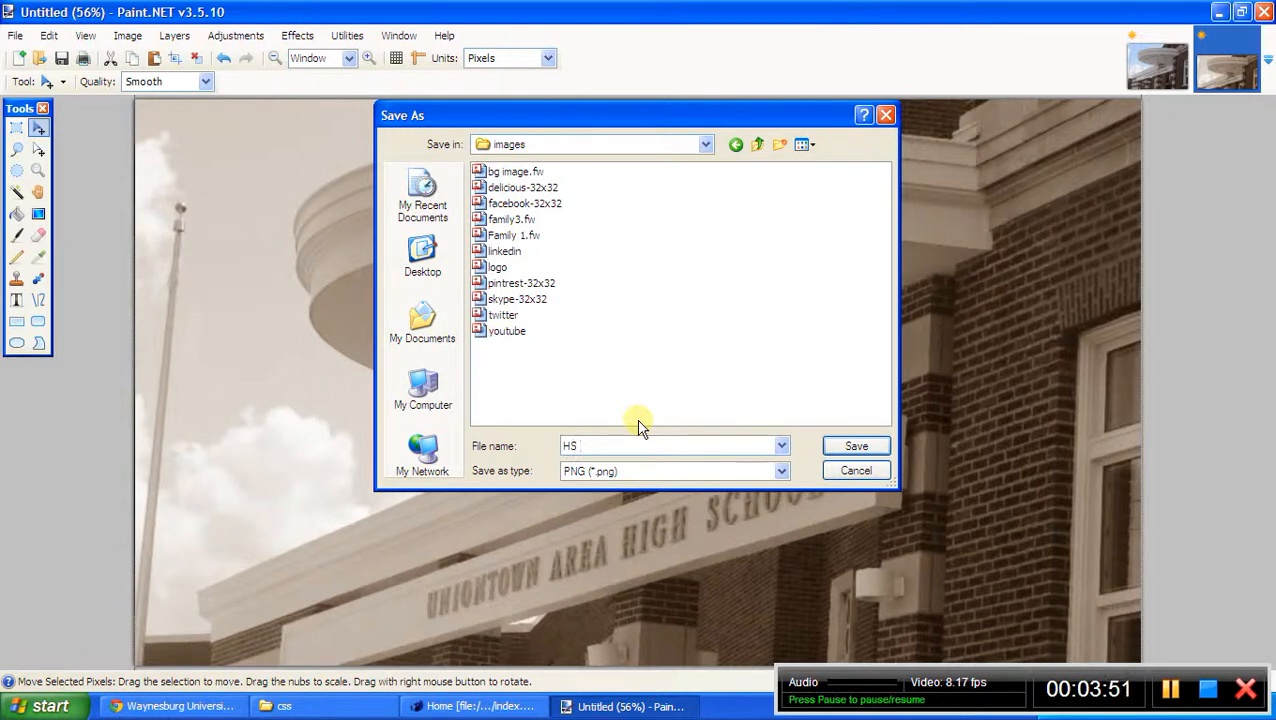
text( Backg)
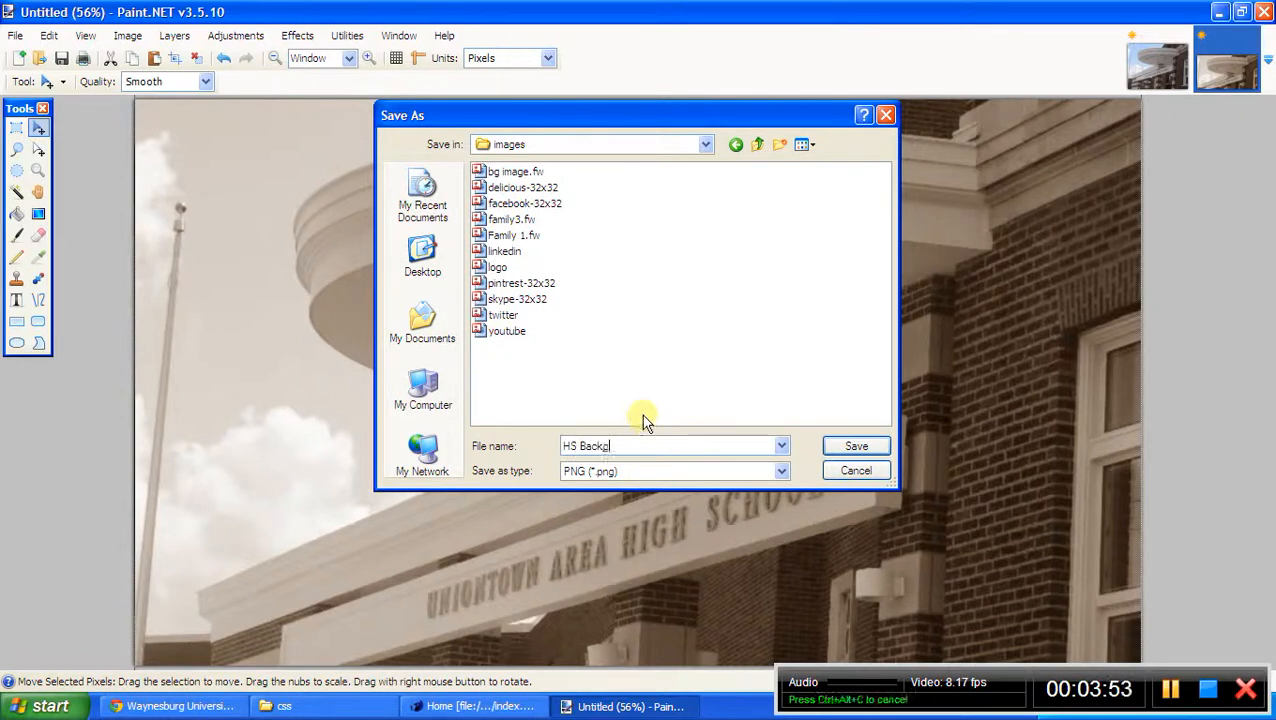
text(rou)
key(BackSpace)
key(BackSpace)
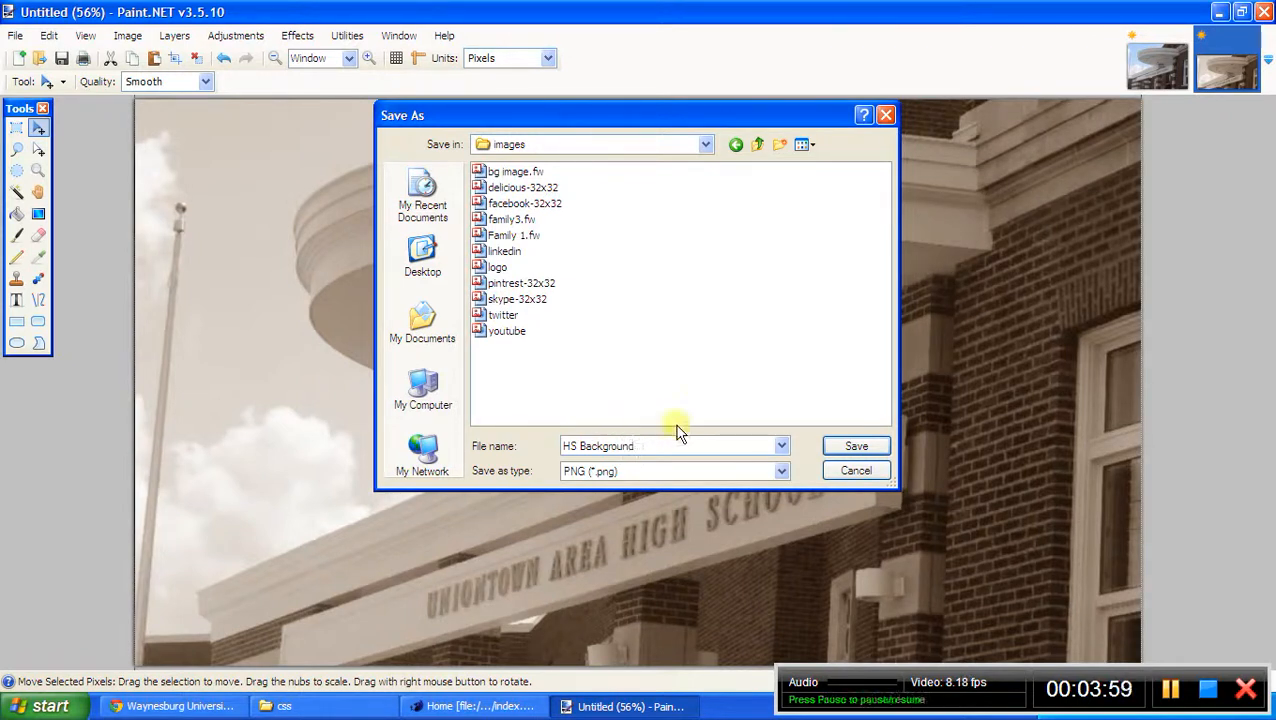
click(858, 450)
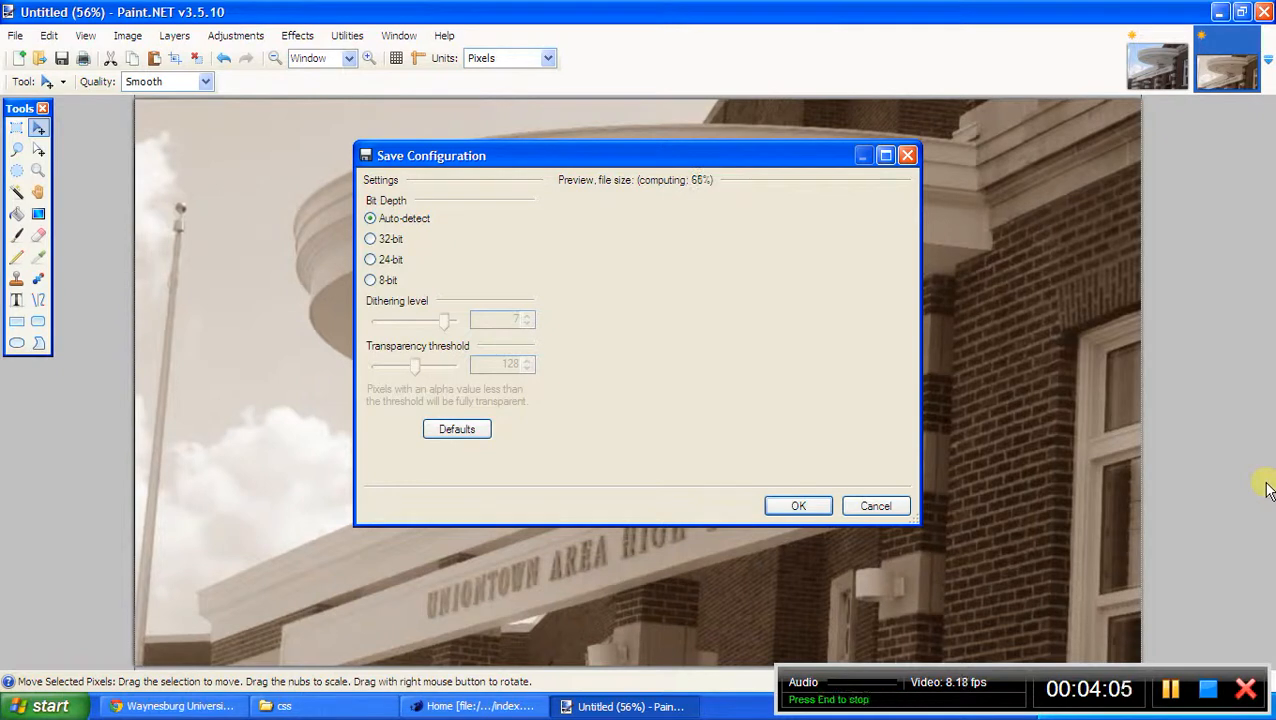
click(799, 508)
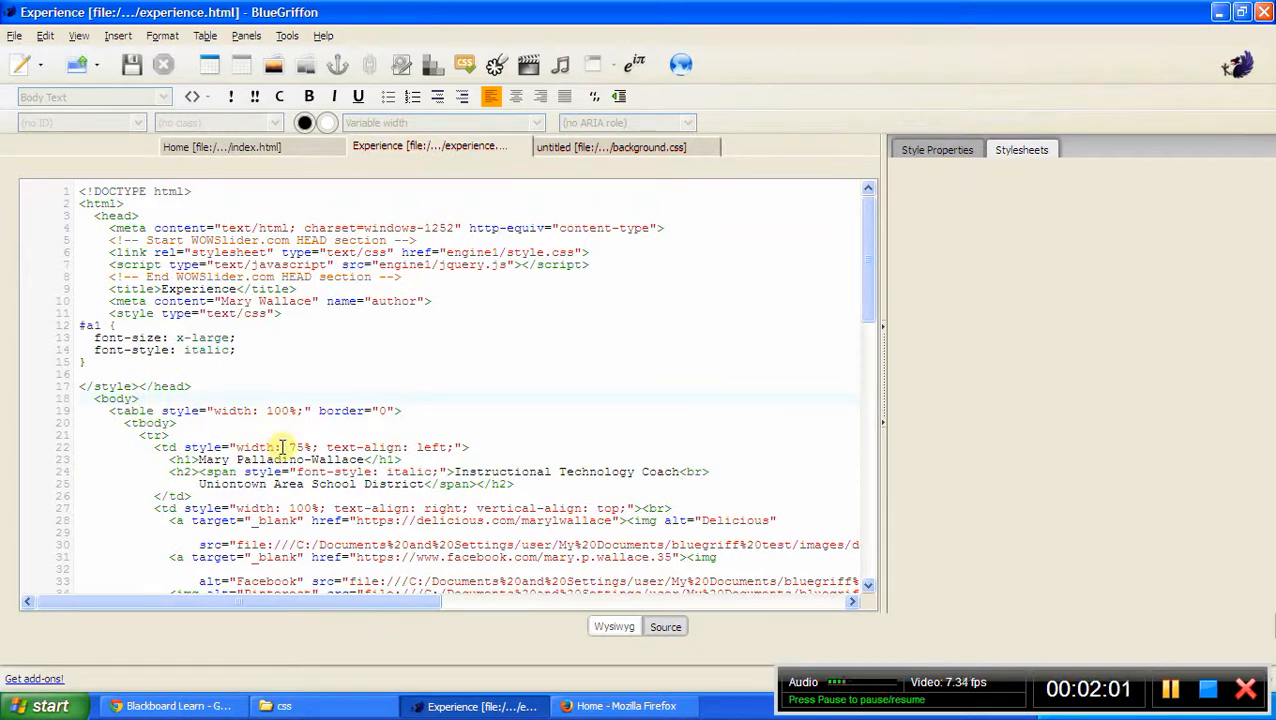
key(Return)
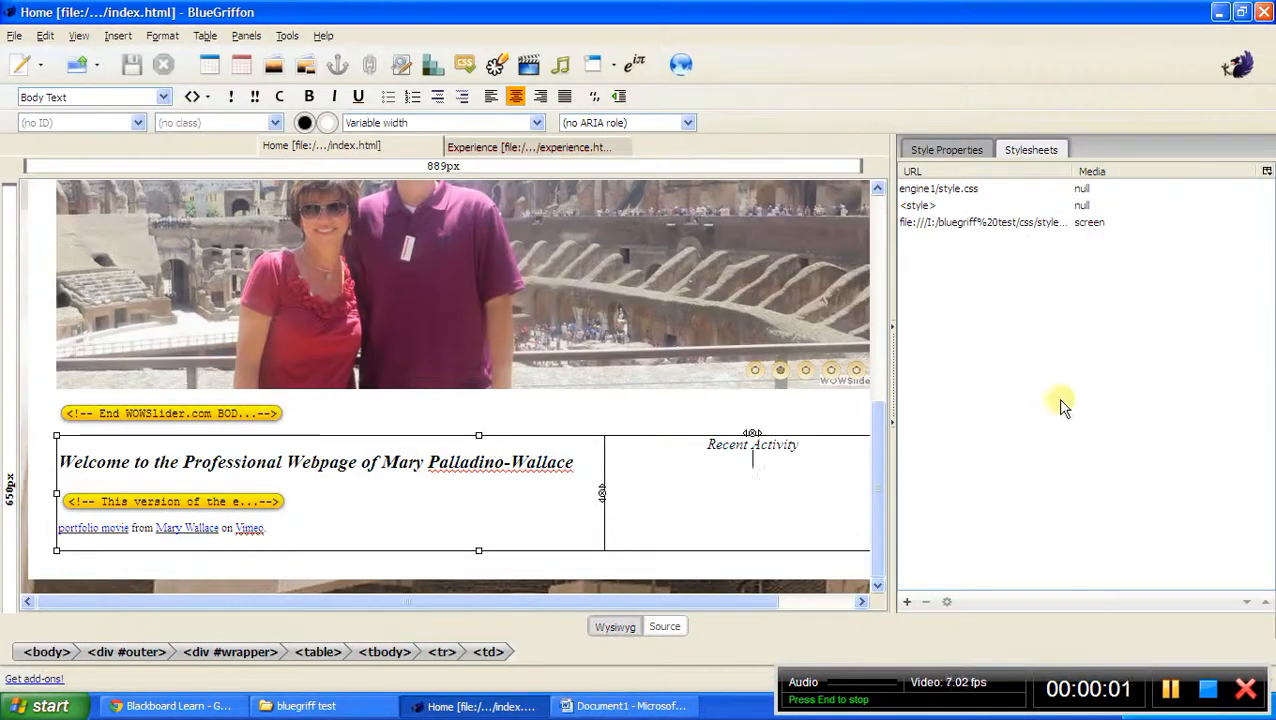
Bring up the Experience page in BlueGriffon and look through the website's css folder in the file explorer
click(506, 150)
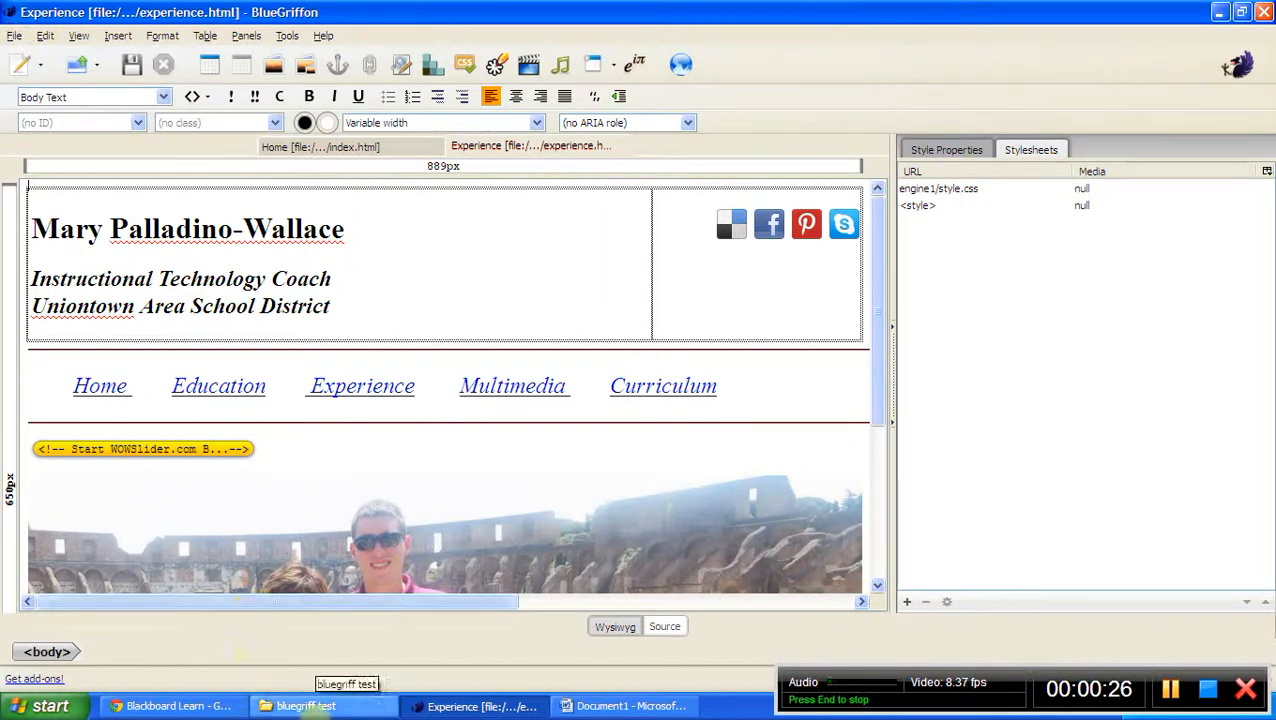
click(295, 706)
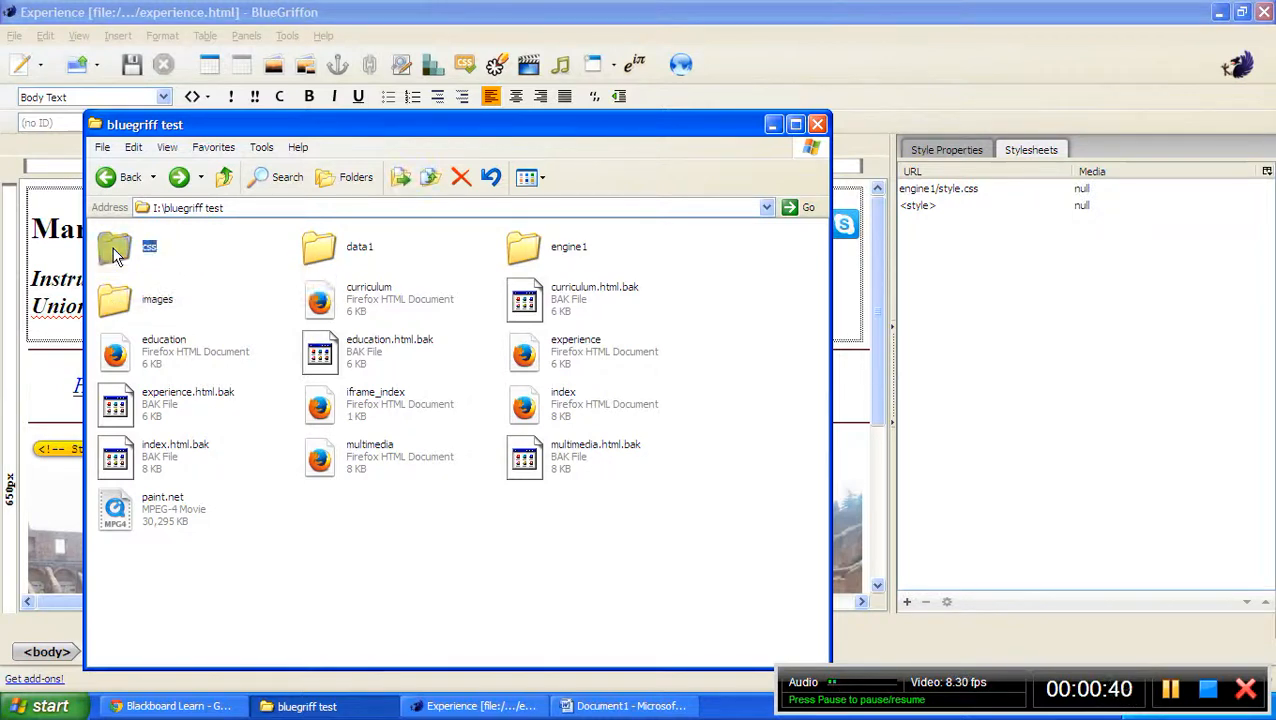
double_click(113, 250)
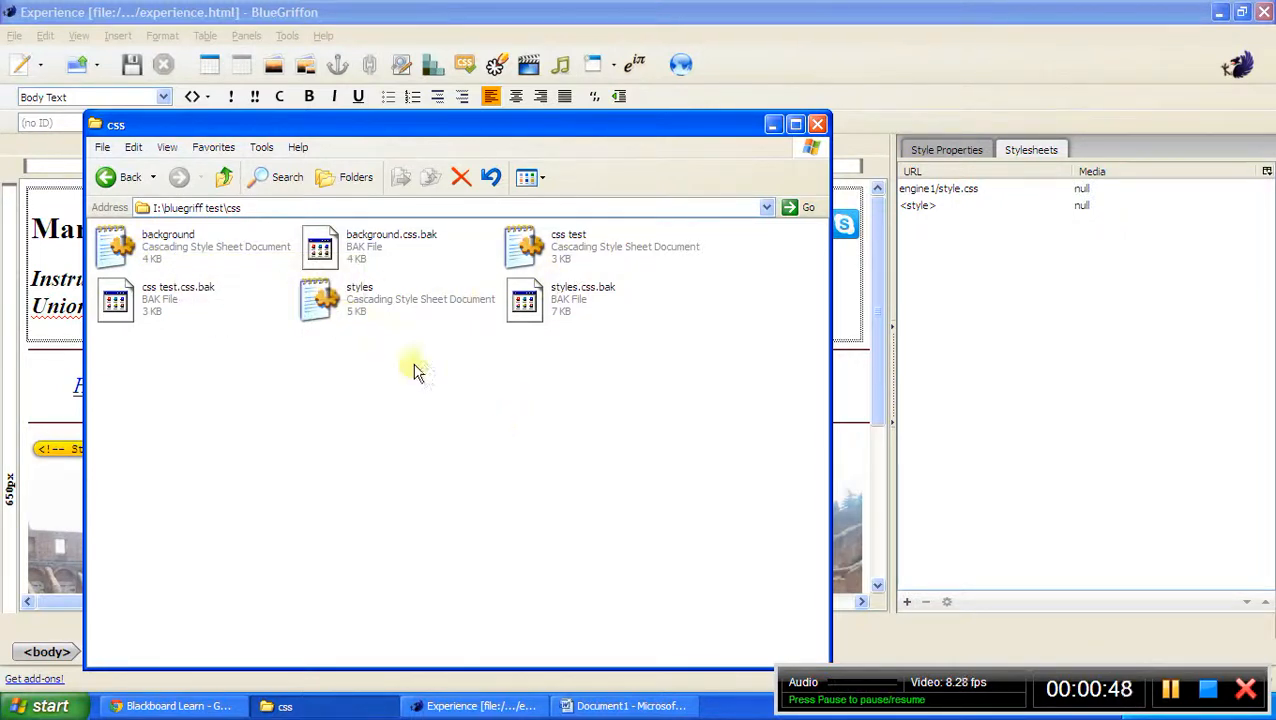
click(113, 180)
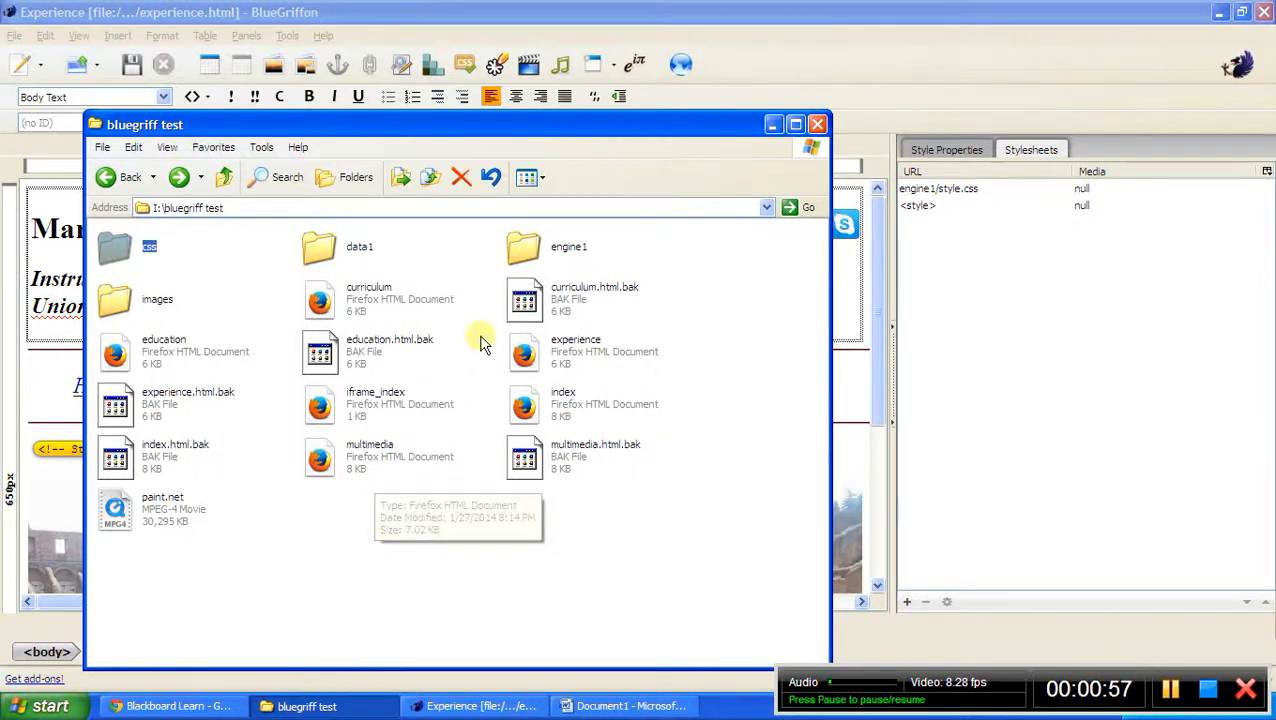
click(771, 125)
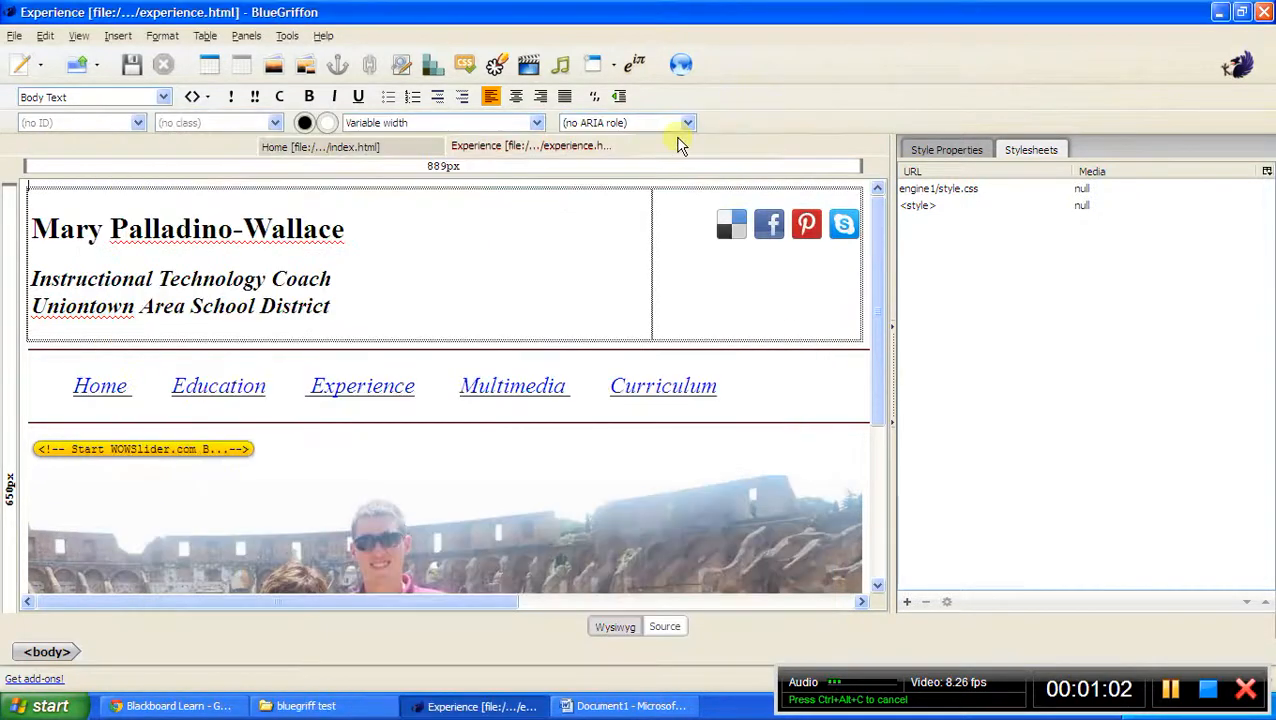
Start opening a local file in a new tab and browse to the bluegriff test folder on the USB20FD (I:) drive
click(15, 37)
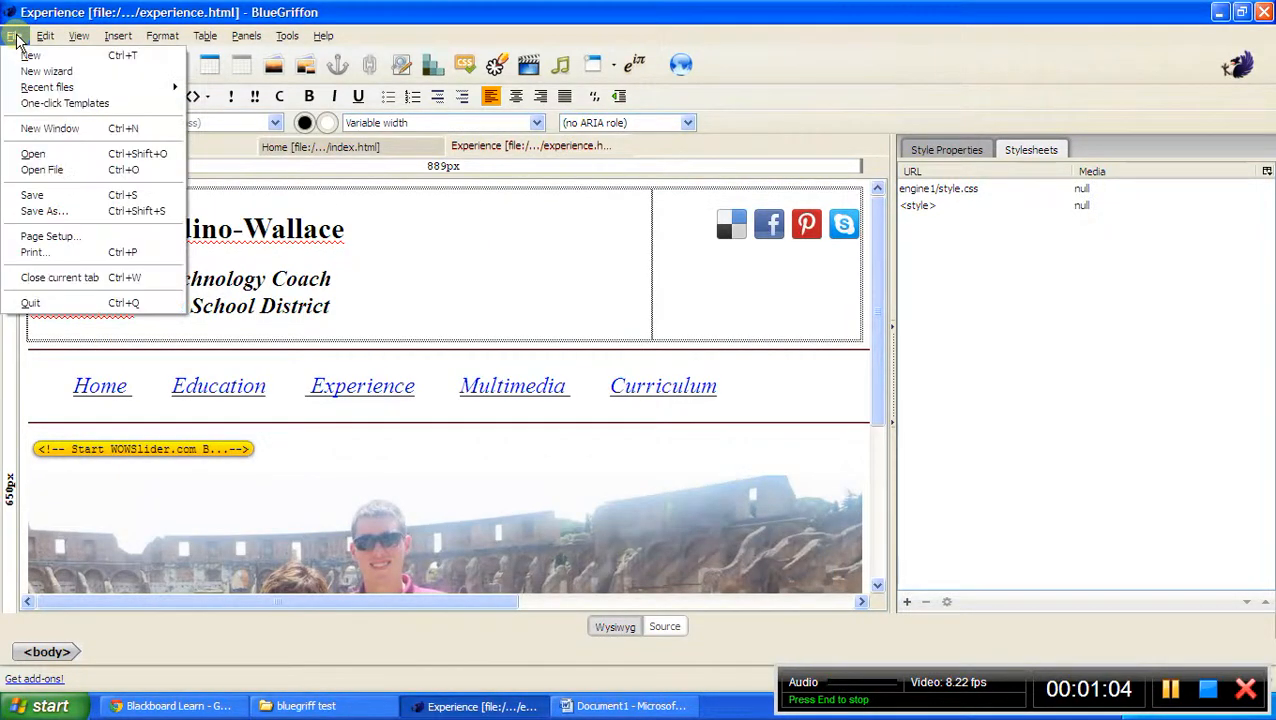
click(34, 156)
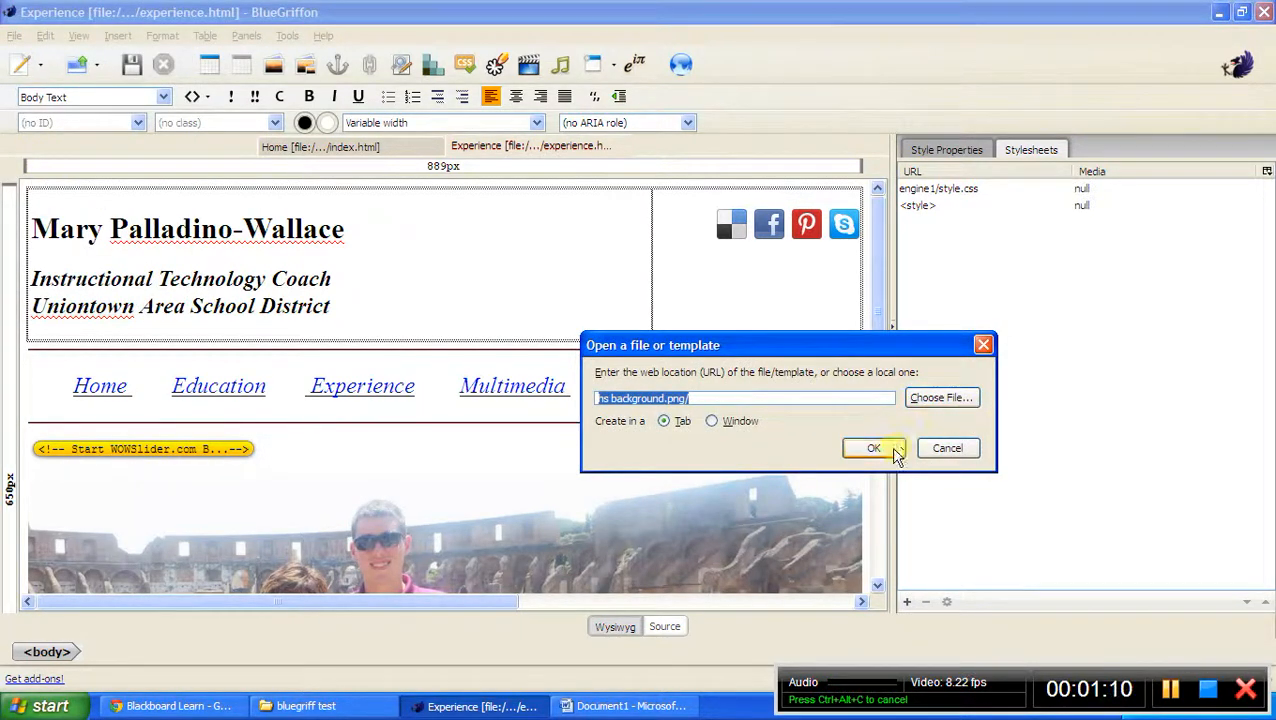
click(938, 400)
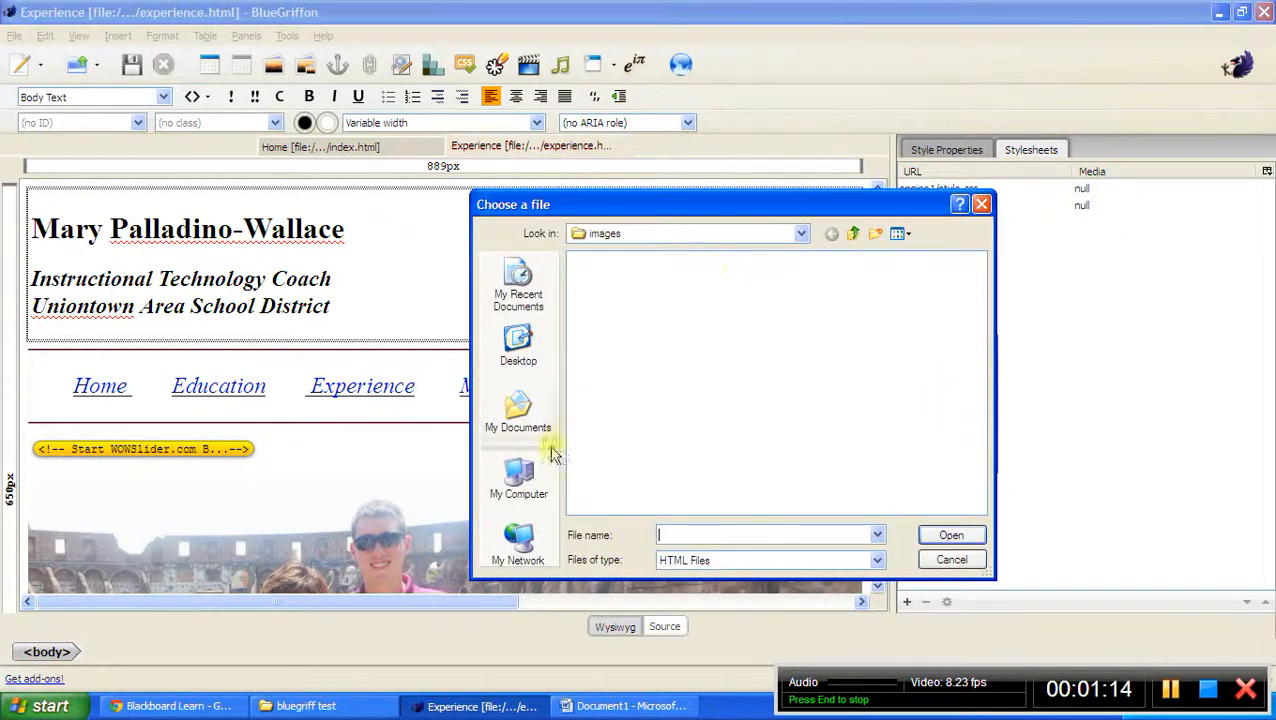
click(515, 478)
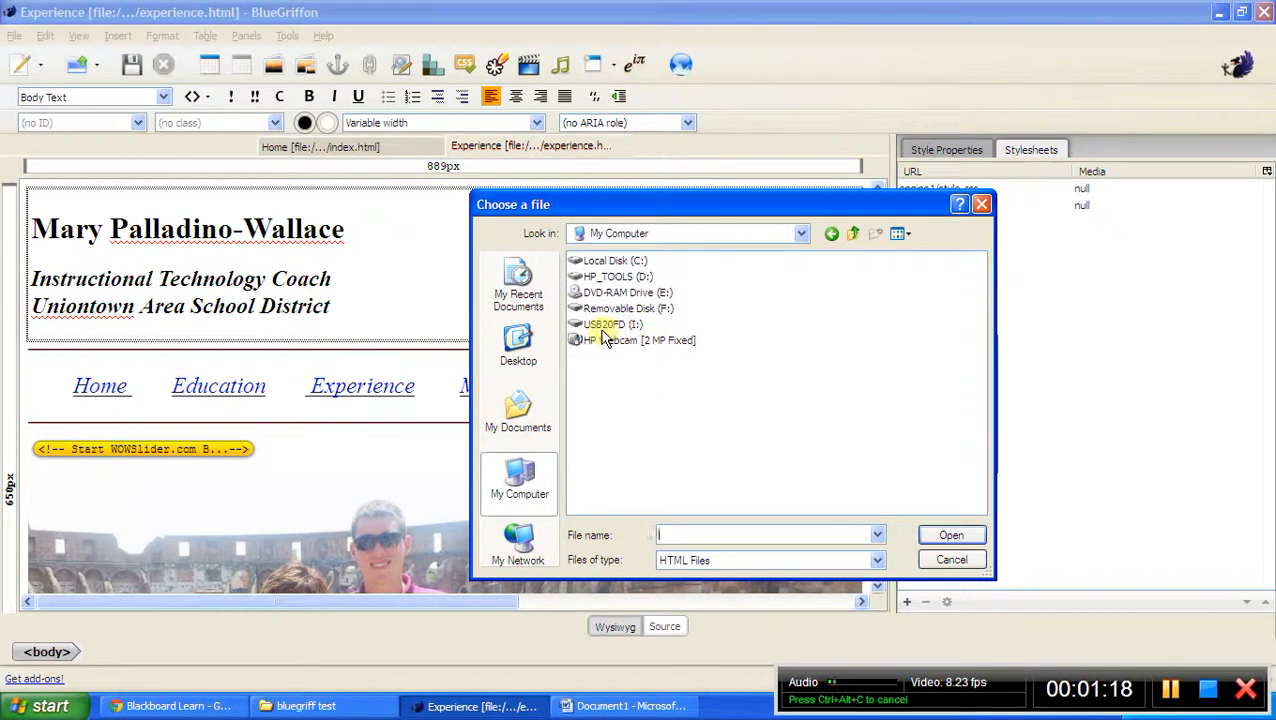
click(603, 325)
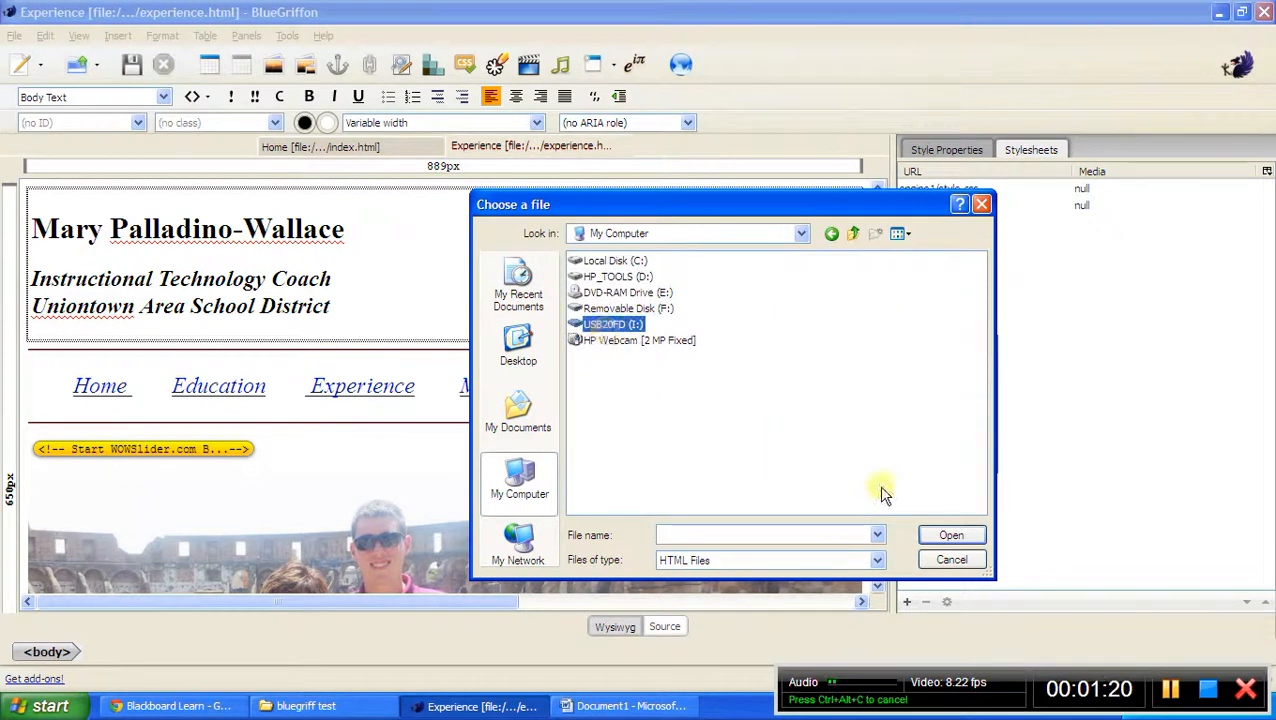
click(951, 537)
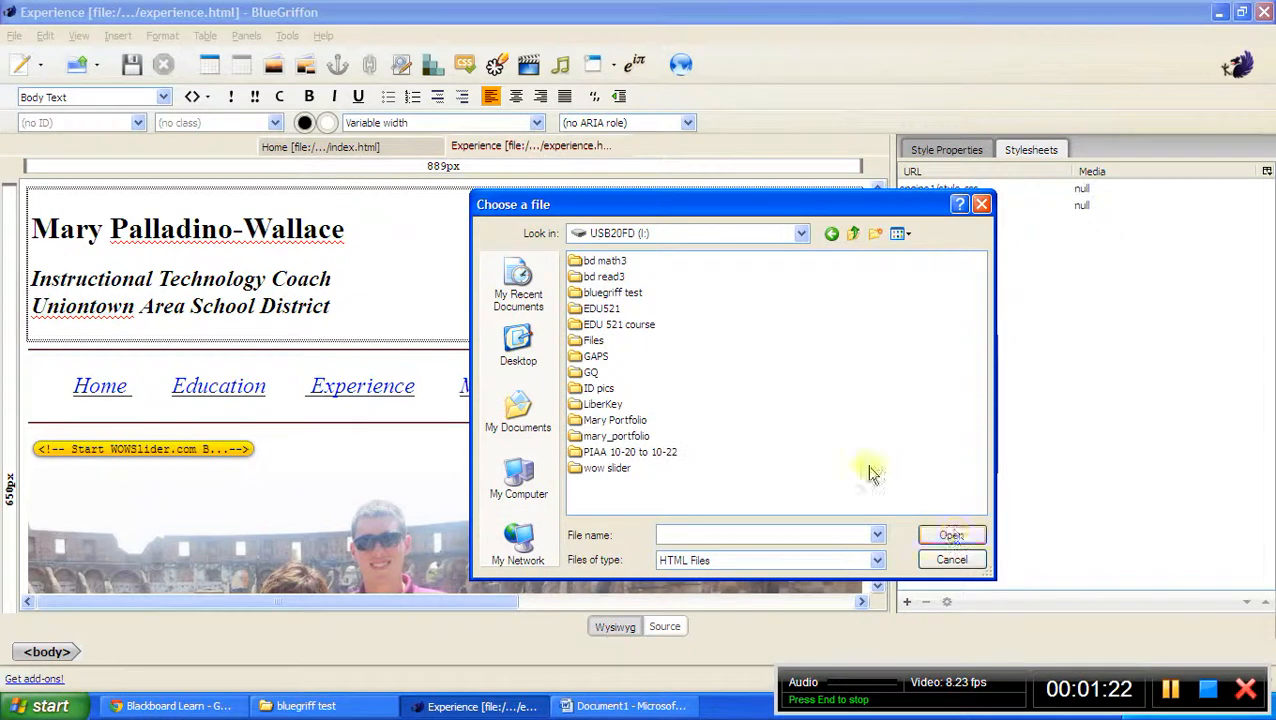
double_click(610, 293)
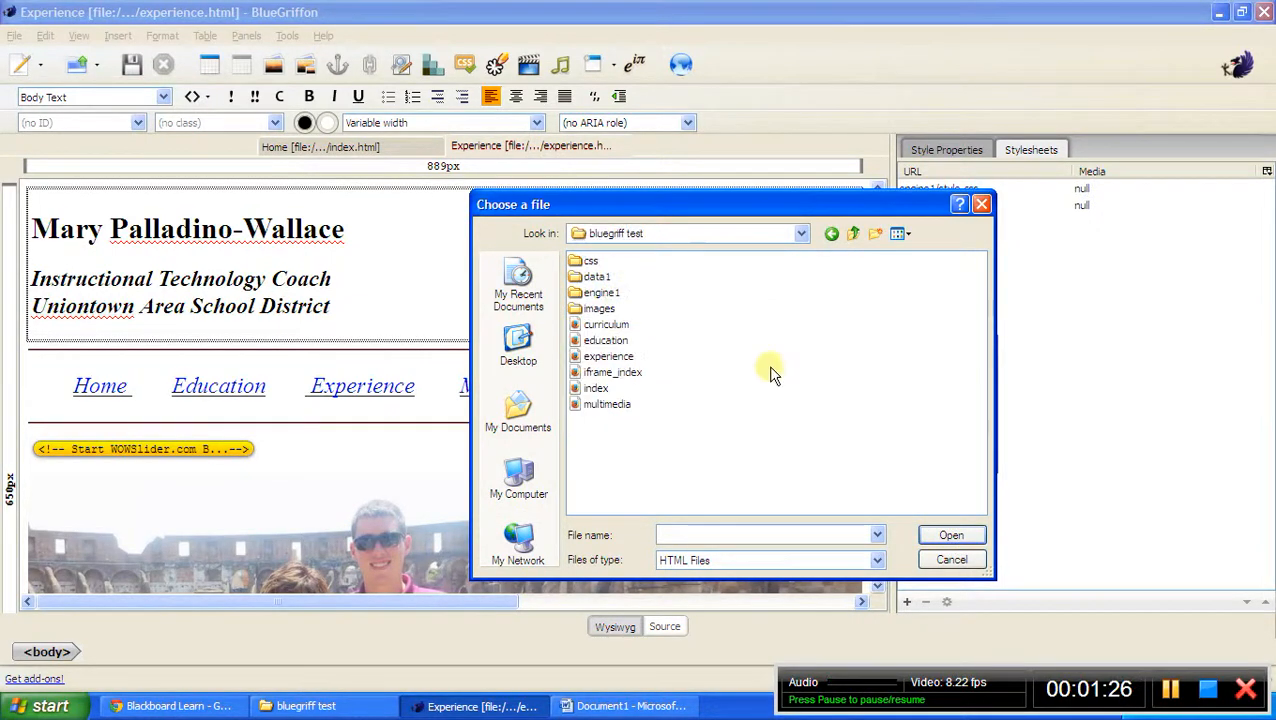